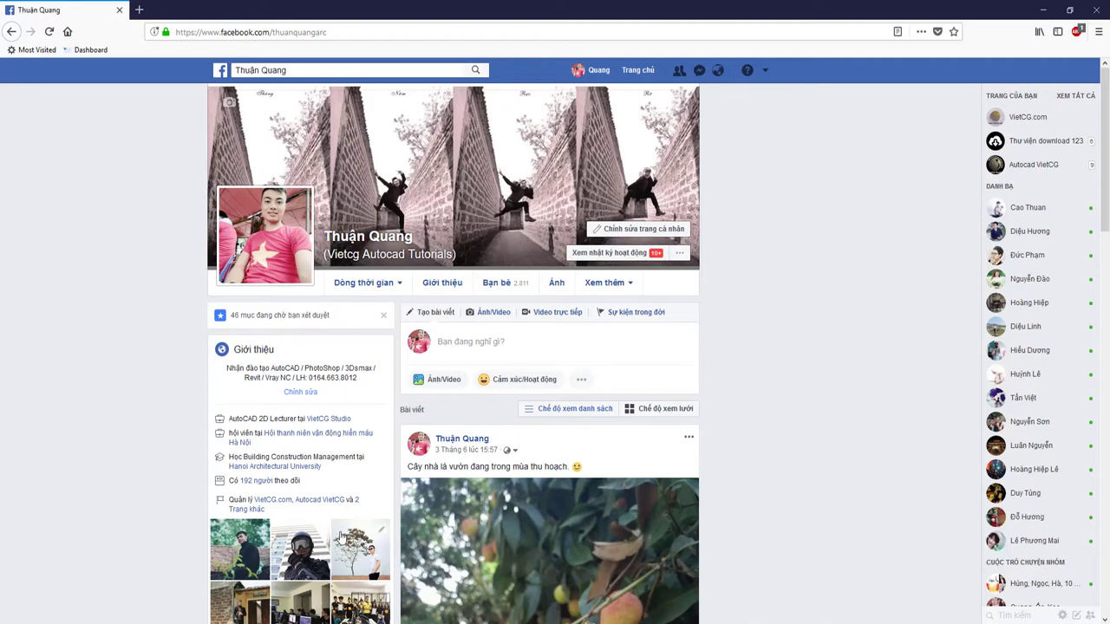
Step: Scroll down and back up the Facebook profile page before leaving it
scroll(427, 425, "down", 3)
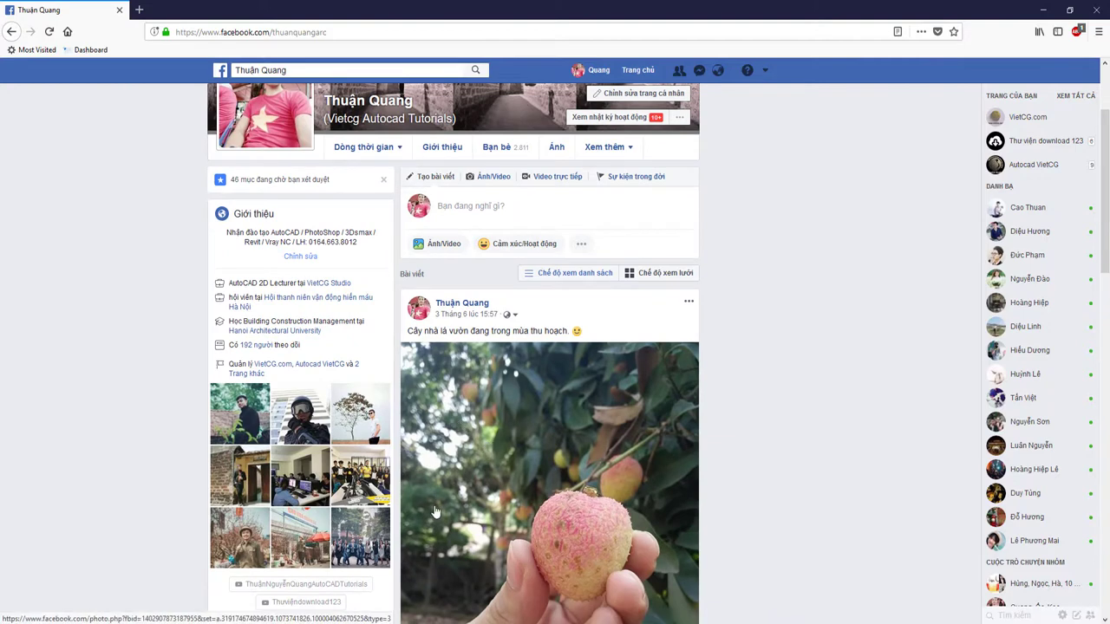
scroll(443, 513, "down", 2)
scroll(443, 512, "up", 5)
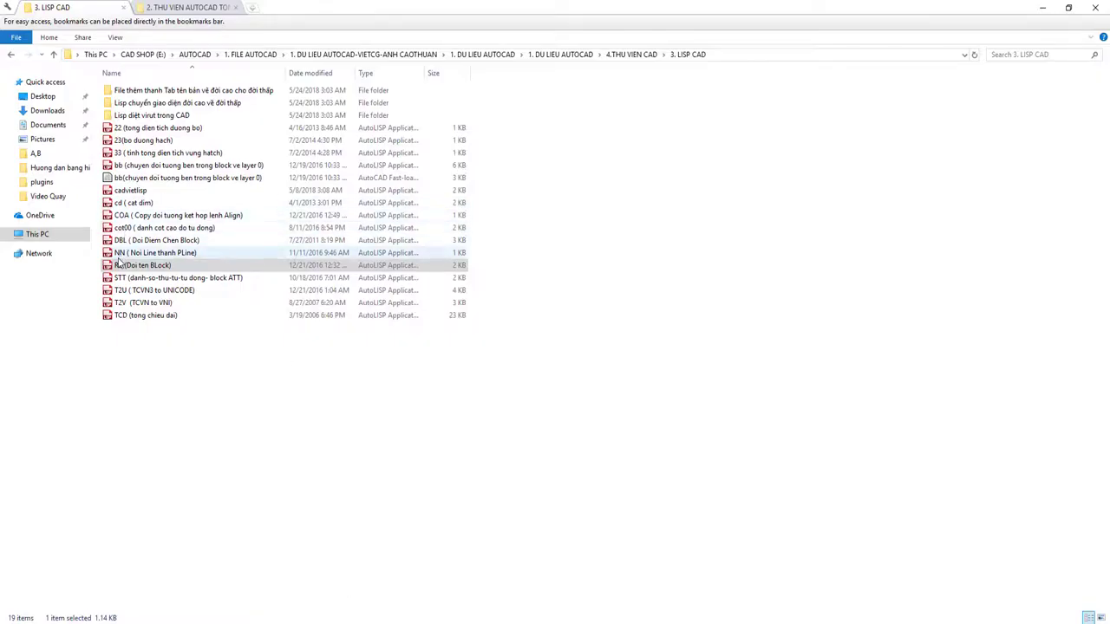
Step: Select the RB (Doi ten BLock) LISP file, then go to the 2. THU VIEN AUTOCAD TONG HOP FULL folder
left_click(118, 267)
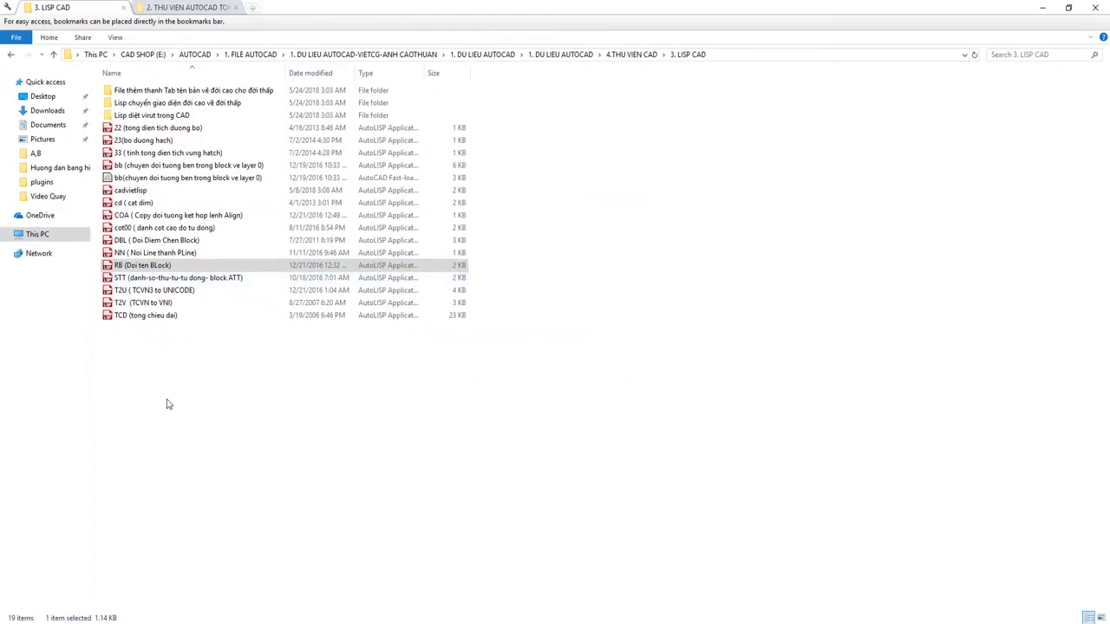
left_click(177, 8)
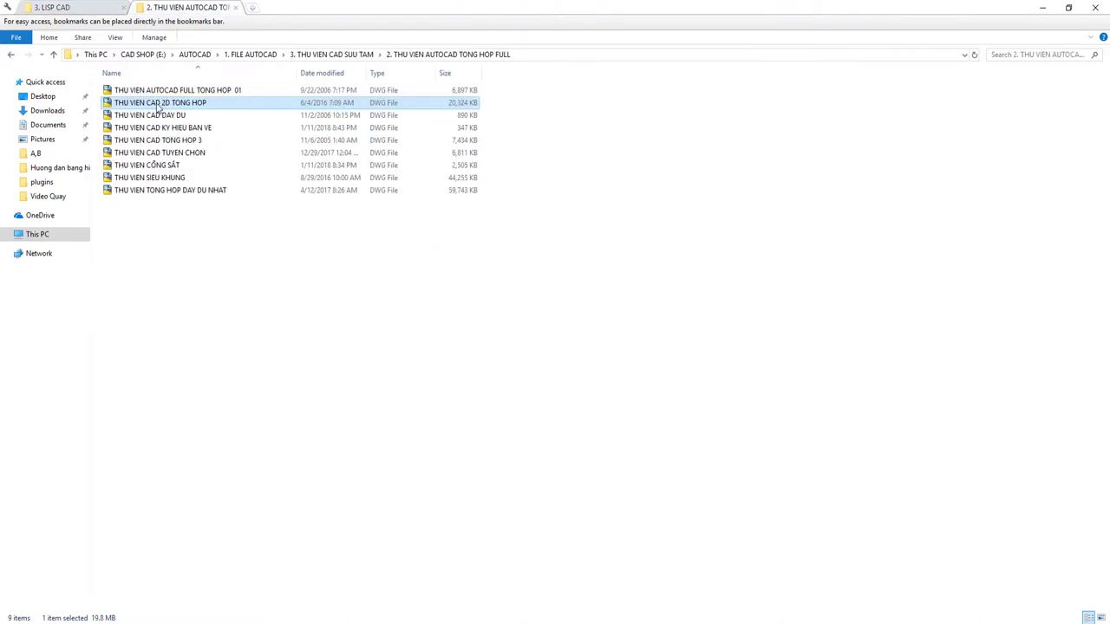
Step: Open the THU VIEN CAD 2D TONG HOP drawing in AutoCAD from the DWG library folder
double_click(160, 104)
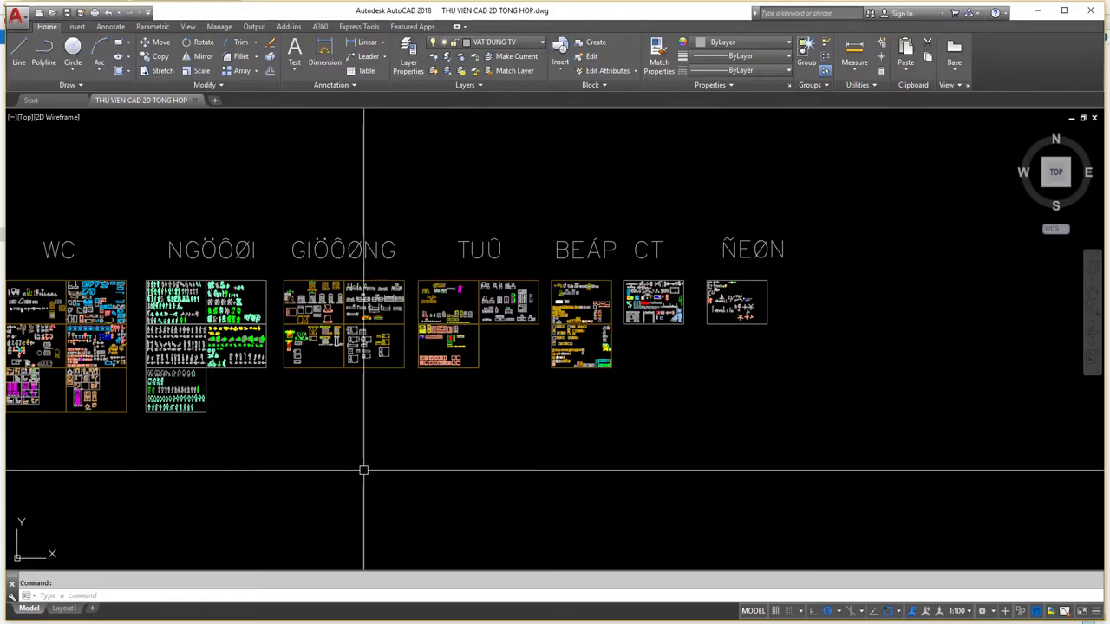
Step: Zoom and pan across the library groups, abandoning a door-block copy
middle_click_drag(367, 471, 674, 408)
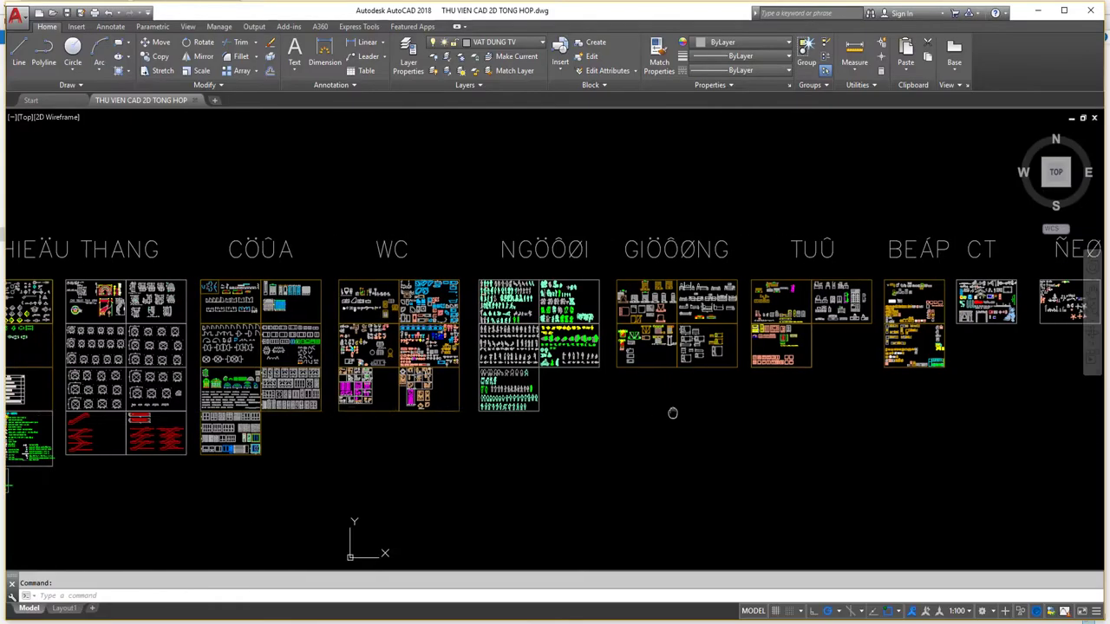
middle_click_drag(372, 417, 446, 328)
scroll(446, 328, "up", 3)
scroll(509, 322, "up", 2)
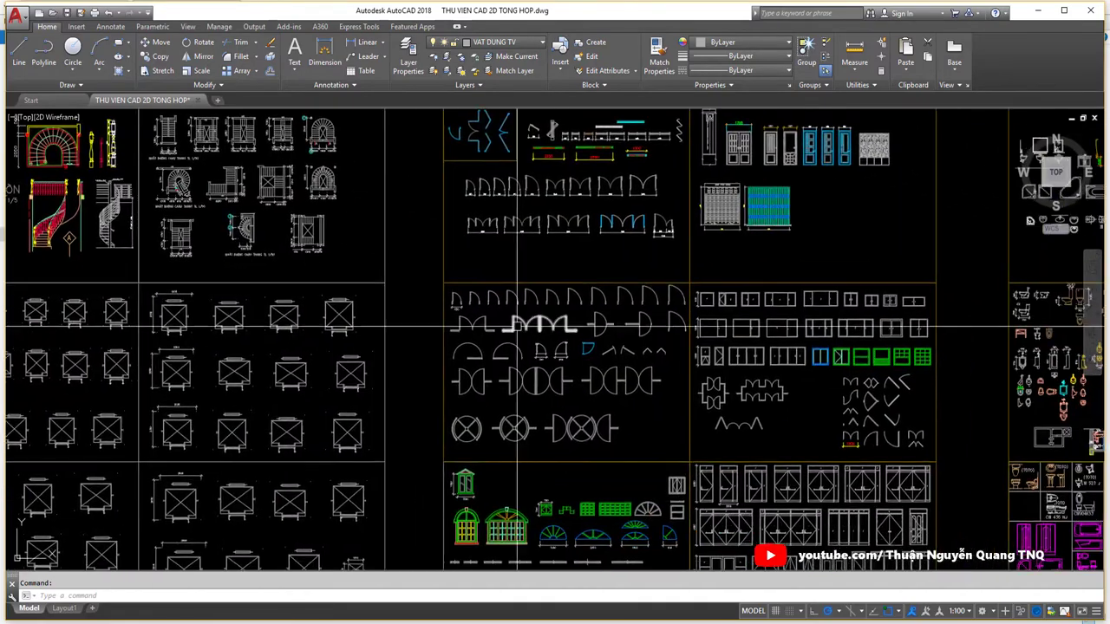
scroll(520, 242, "up", 3)
scroll(494, 265, "down", 6)
scroll(582, 235, "up", 5)
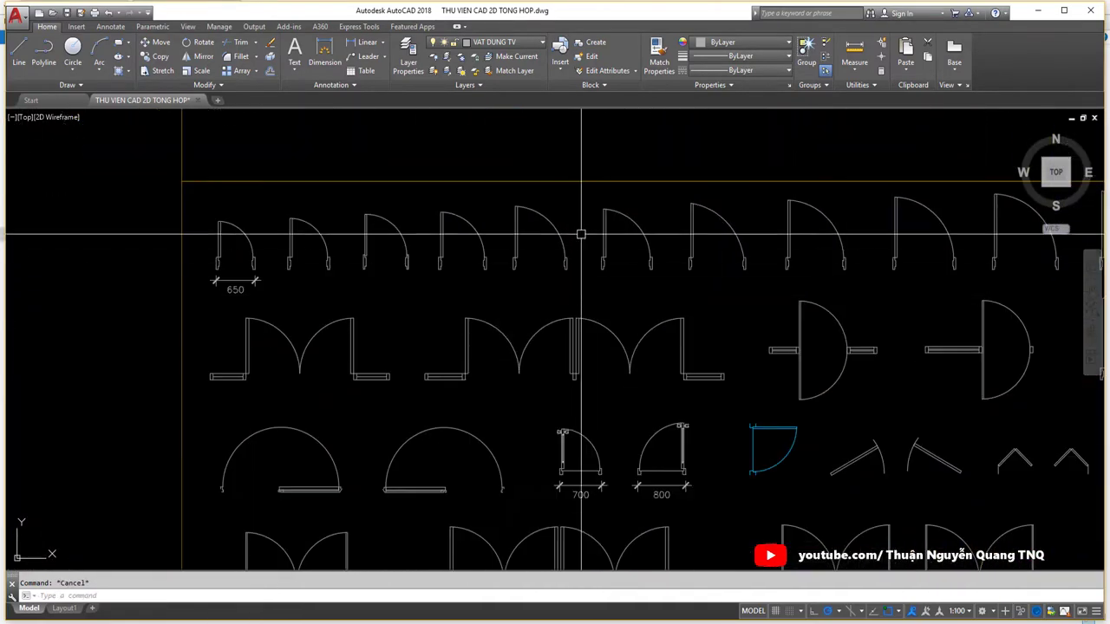
scroll(628, 283, "down", 2)
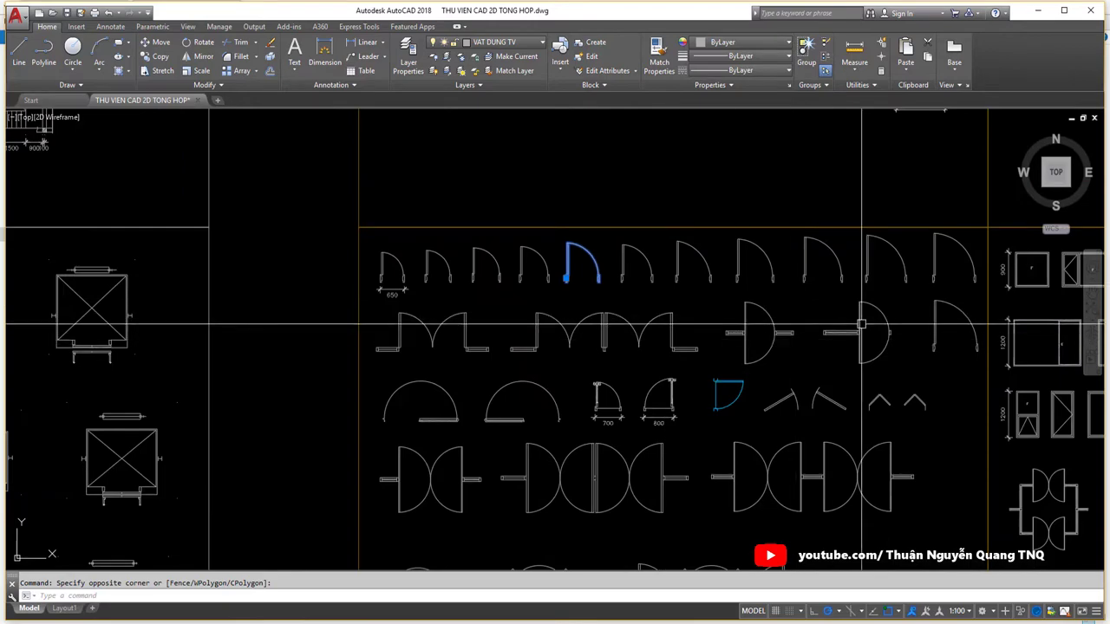
middle_click_drag(664, 313, 509, 345)
scroll(451, 264, "down", 2)
scroll(555, 247, "down", 1)
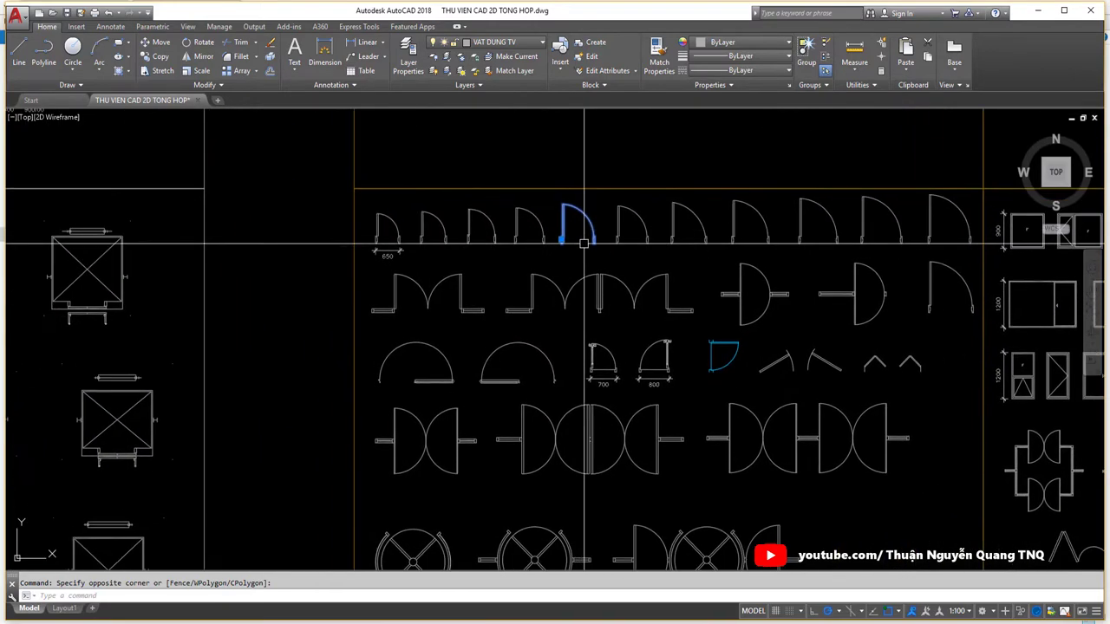
scroll(599, 269, "down", 2)
scroll(605, 286, "down", 2)
scroll(575, 396, "down", 5)
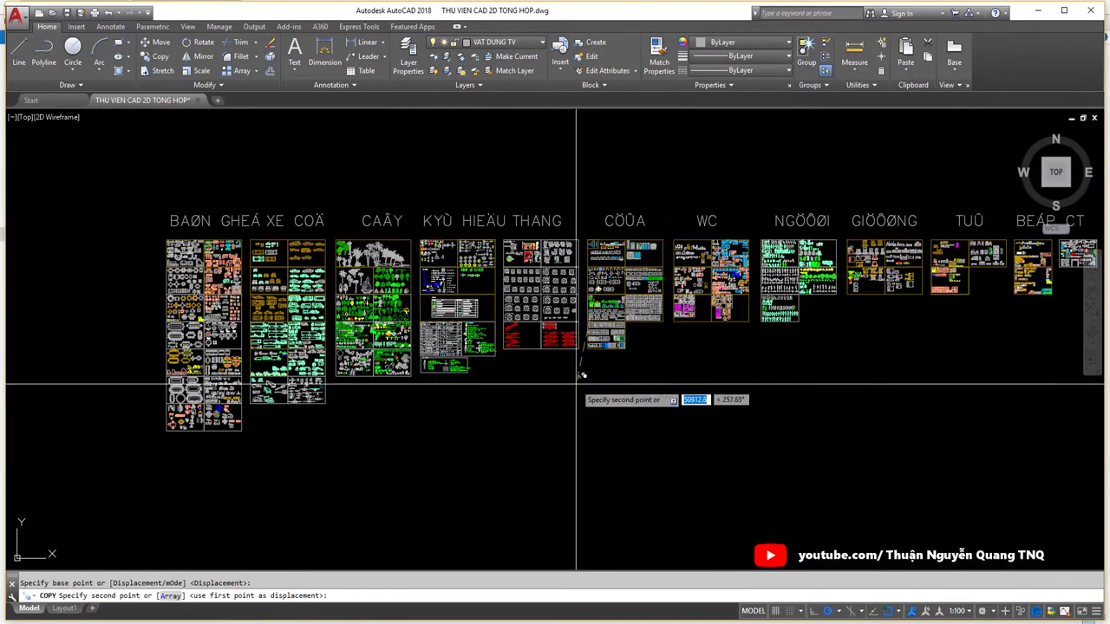
key("Escape")
scroll(217, 278, "up", 5)
scroll(217, 277, "up", 2)
Step: Copy a sofa block from the furniture library into open space below
middle_click_drag(347, 313, 503, 319)
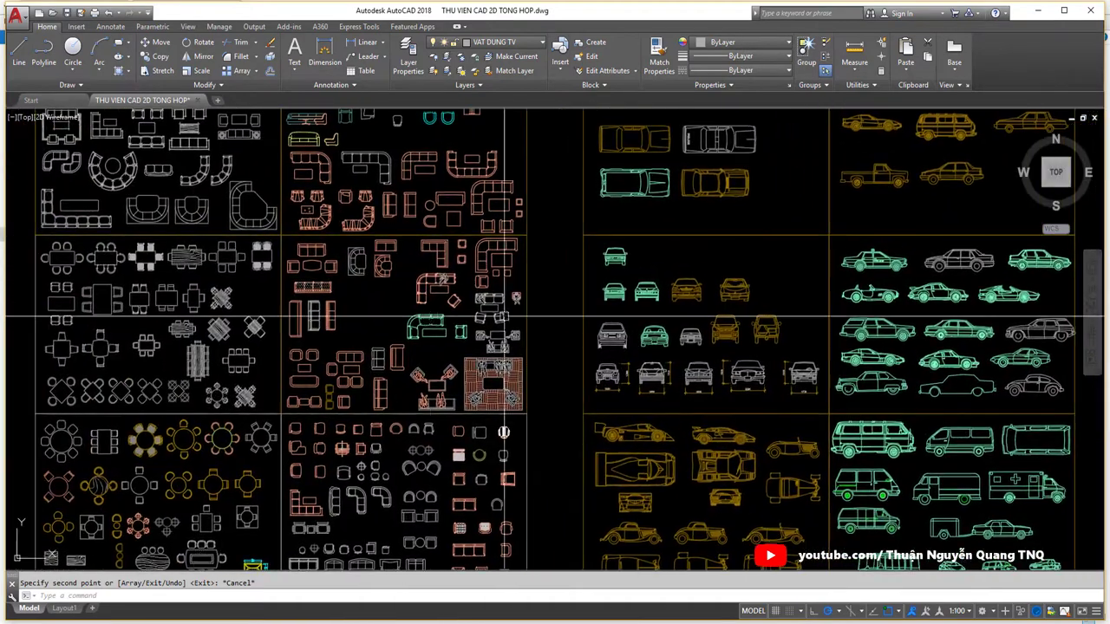
scroll(449, 228, "down", 2)
scroll(421, 251, "up", 3)
scroll(422, 256, "up", 3)
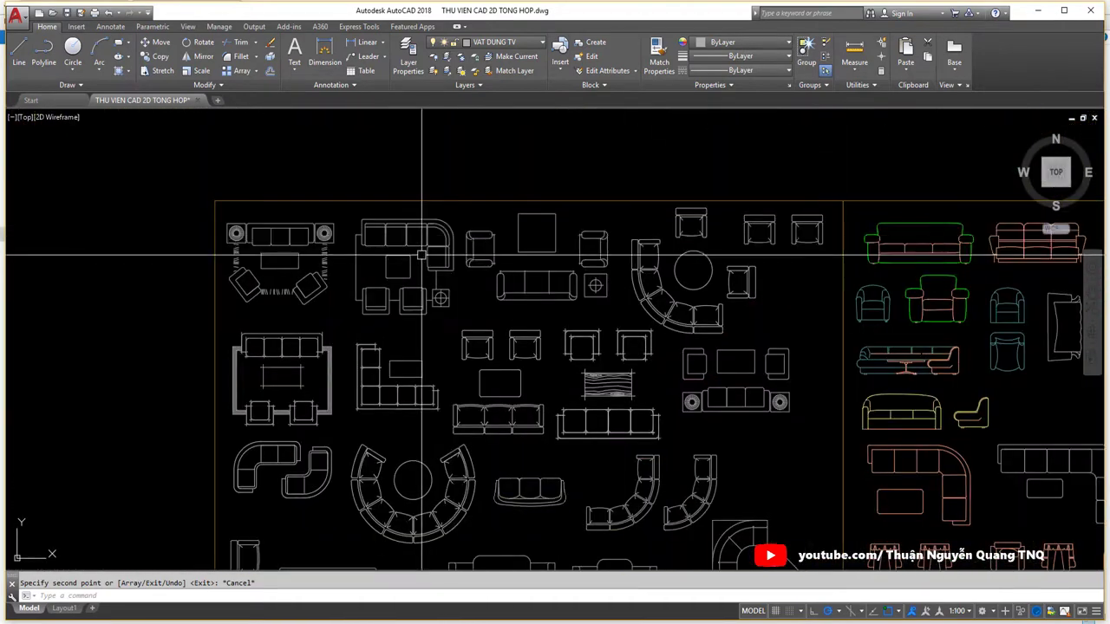
left_click(350, 249)
left_click(285, 248)
key("Return")
left_click(286, 248)
scroll(306, 256, "down", 3)
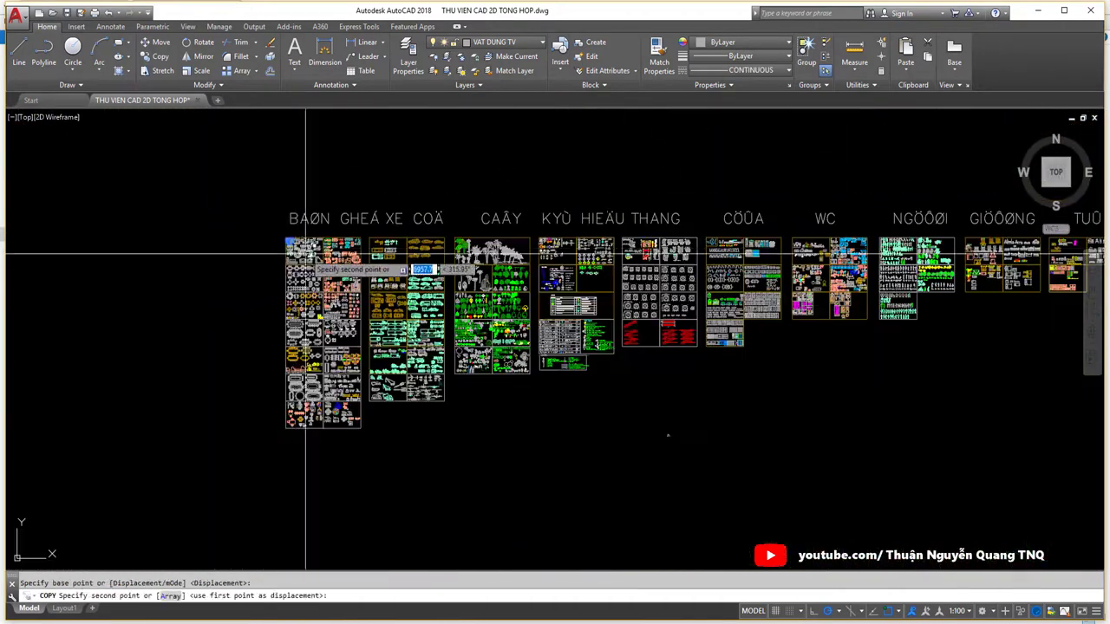
left_click(670, 437)
Step: Pan up to bring the furniture blocks above the sofa into view
scroll(408, 286, "up", 10)
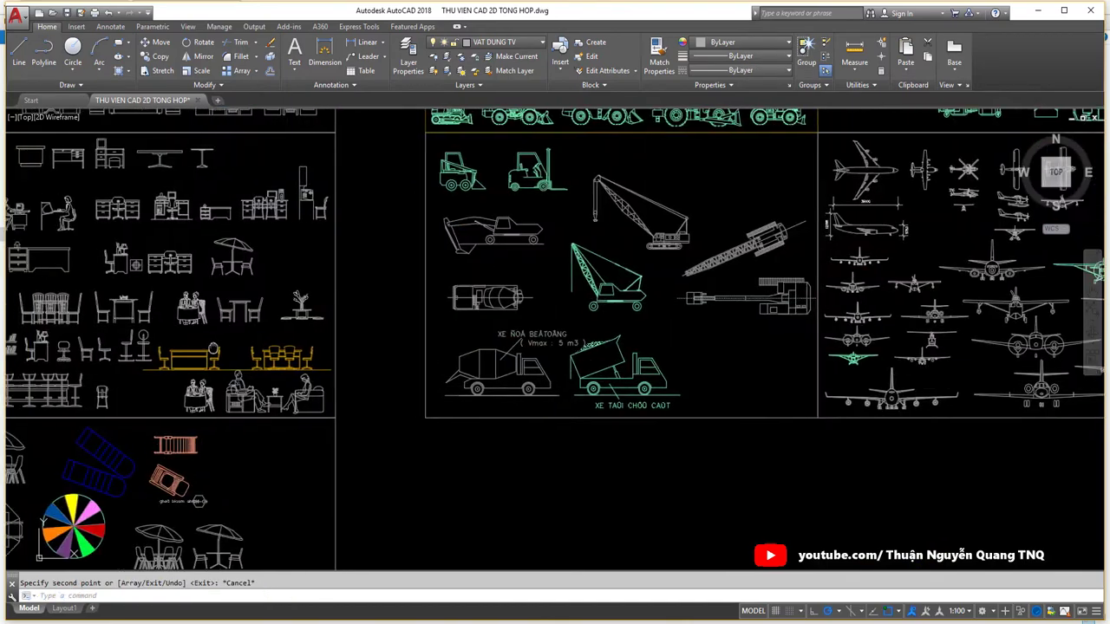
mouse_move(347, 303)
middle_mouse_down()
mouse_move(443, 408)
mouse_move(468, 494)
middle_mouse_up()
scroll(448, 411, "up", 2)
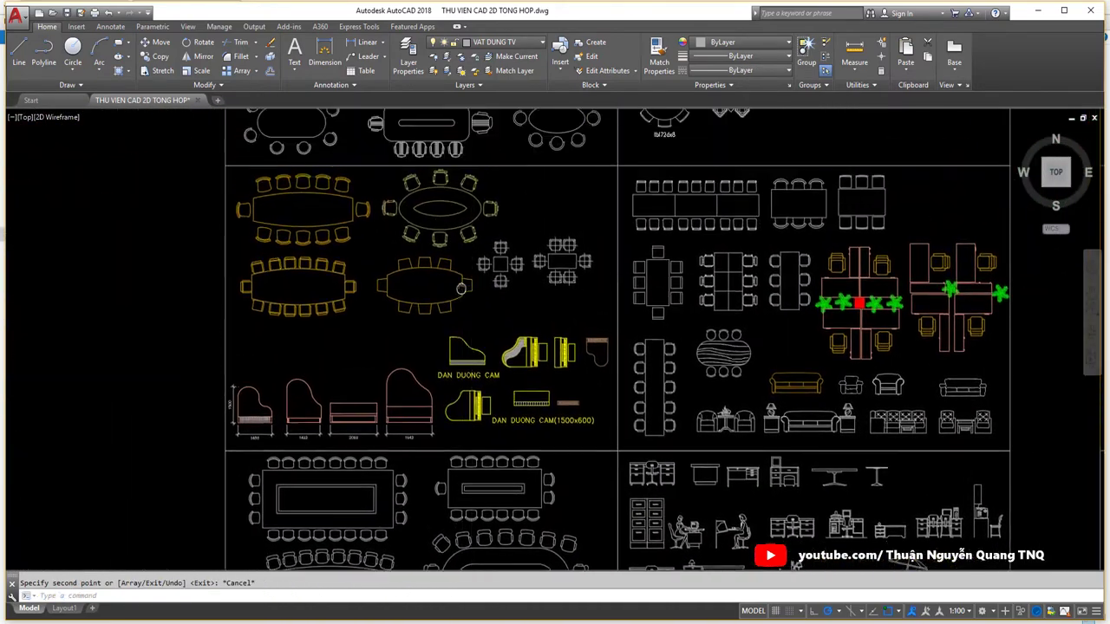
middle_click_drag(486, 260, 521, 359)
middle_click_drag(529, 278, 555, 380)
middle_click_drag(562, 321, 564, 408)
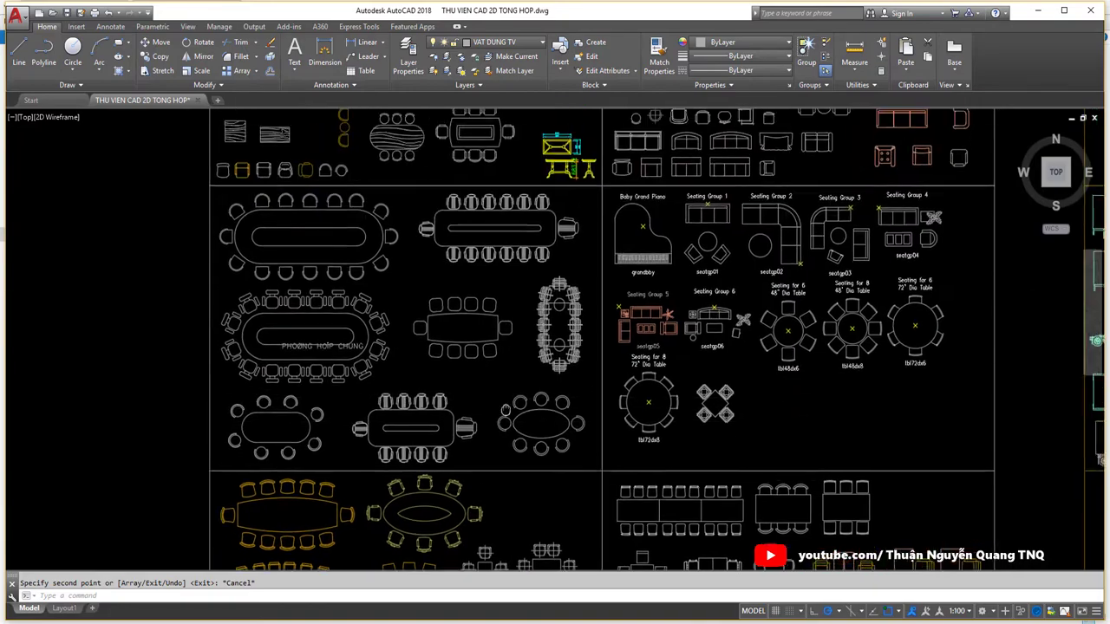
middle_click_drag(521, 260, 525, 338)
middle_click_drag(486, 243, 451, 312)
scroll(410, 306, "up", 5)
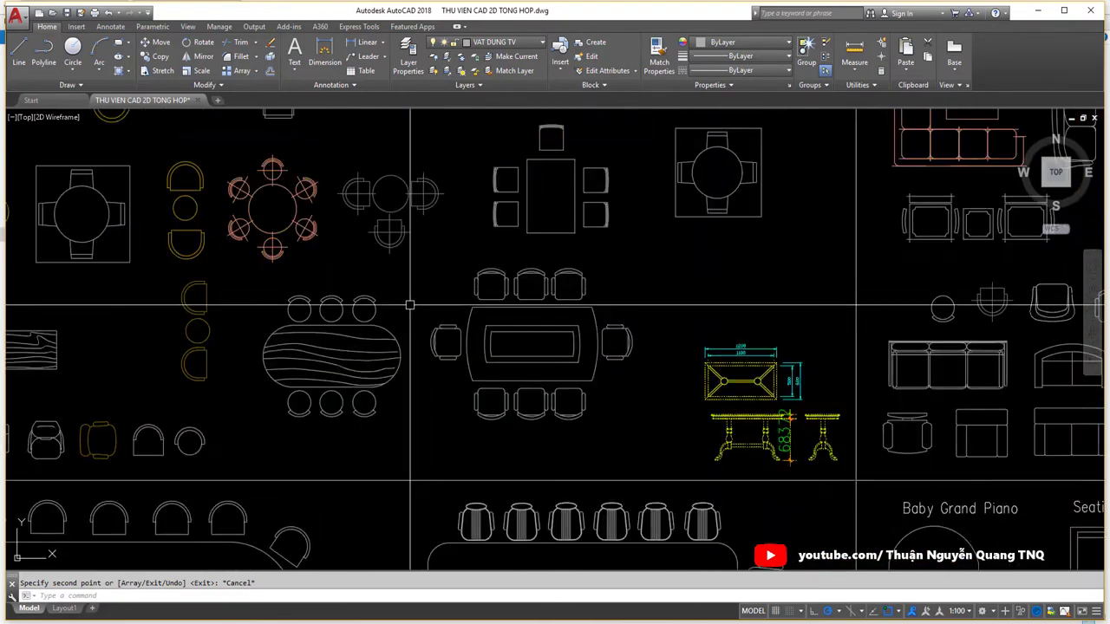
Step: Copy the oval dining table with chairs into open space
left_click(379, 353)
key("Return")
left_click(379, 353)
scroll(471, 290, "down", 5)
scroll(595, 433, "down", 2)
scroll(738, 405, "up", 5)
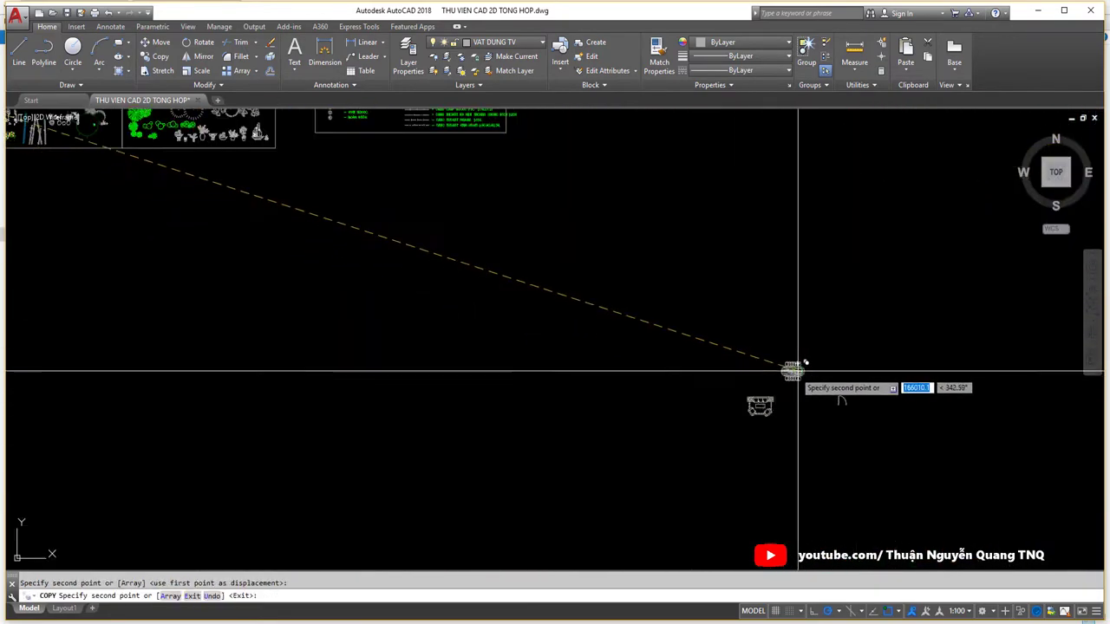
key("Escape")
Step: Zoom and pan across the library past the truck and aircraft blocks
scroll(798, 371, "down", 5)
scroll(521, 347, "up", 3)
scroll(398, 271, "up", 3)
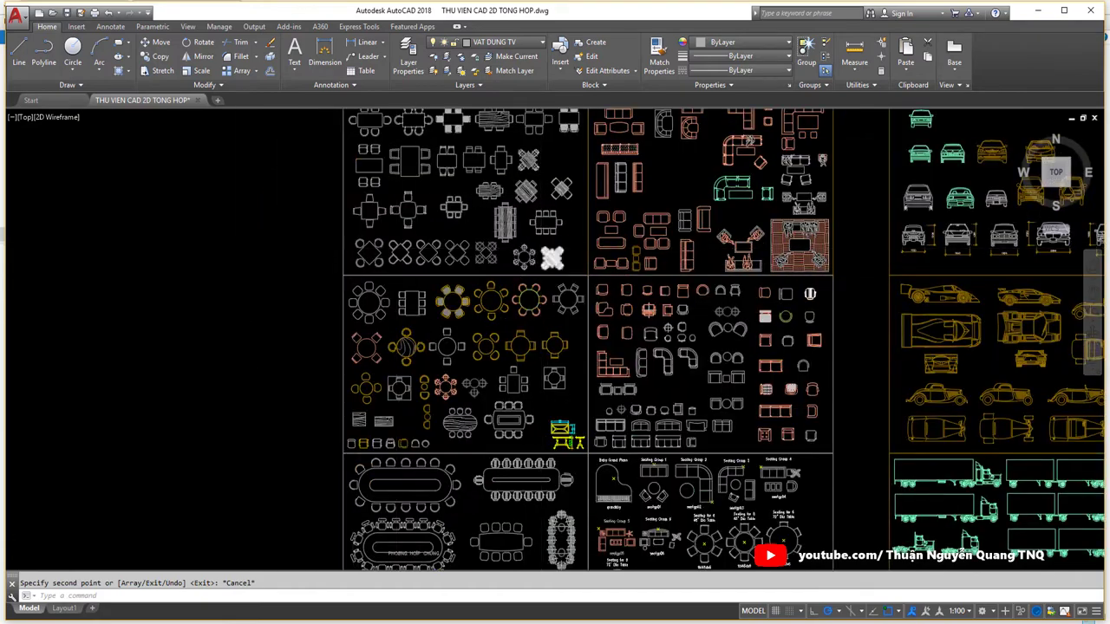
scroll(373, 305, "up", 3)
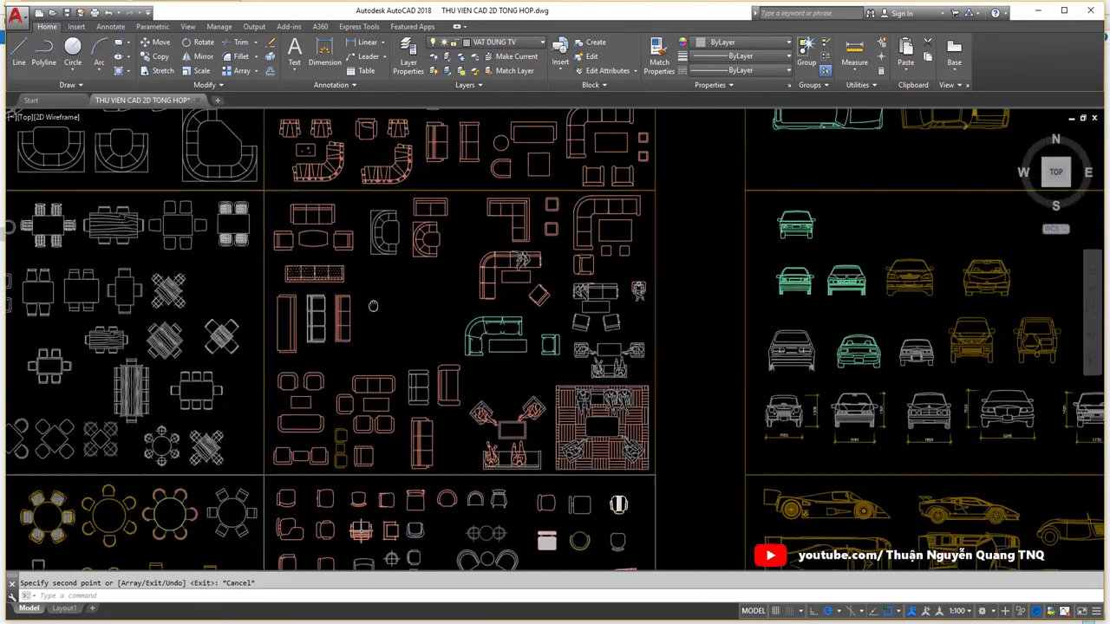
scroll(373, 305, "down", 2)
scroll(462, 319, "down", 2)
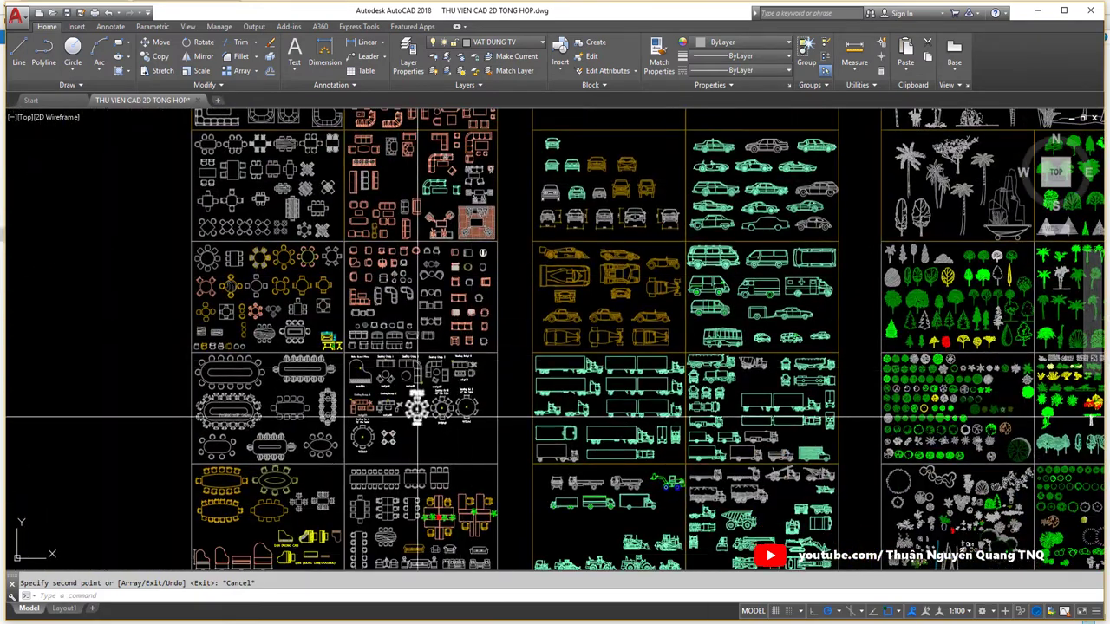
middle_click_drag(418, 419, 474, 201)
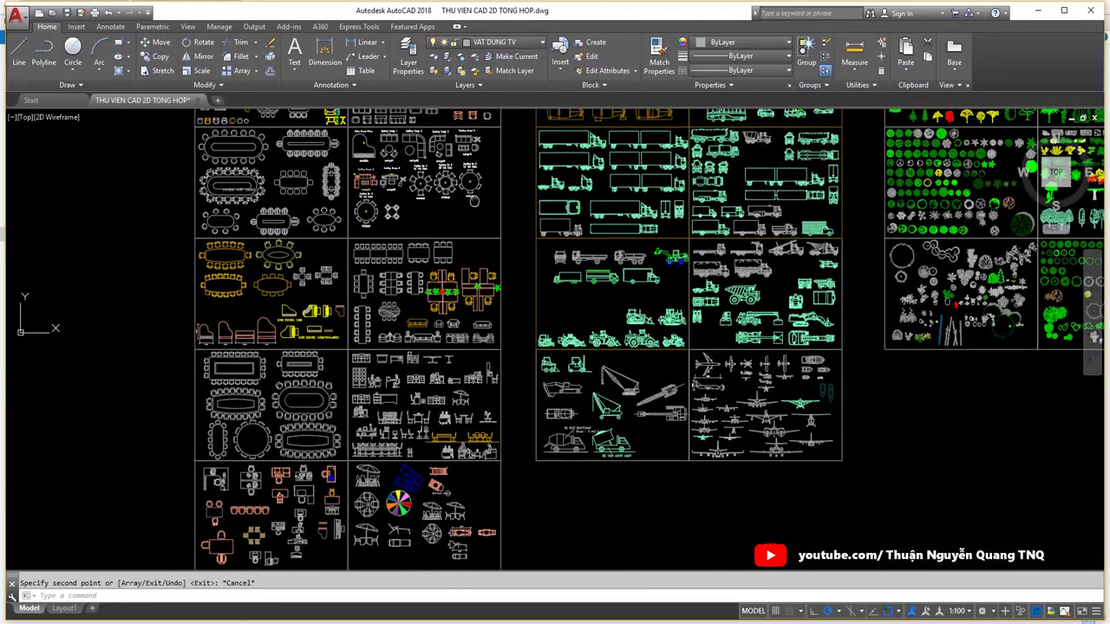
scroll(555, 416, "down", 2)
scroll(574, 438, "up", 2)
scroll(575, 439, "up", 2)
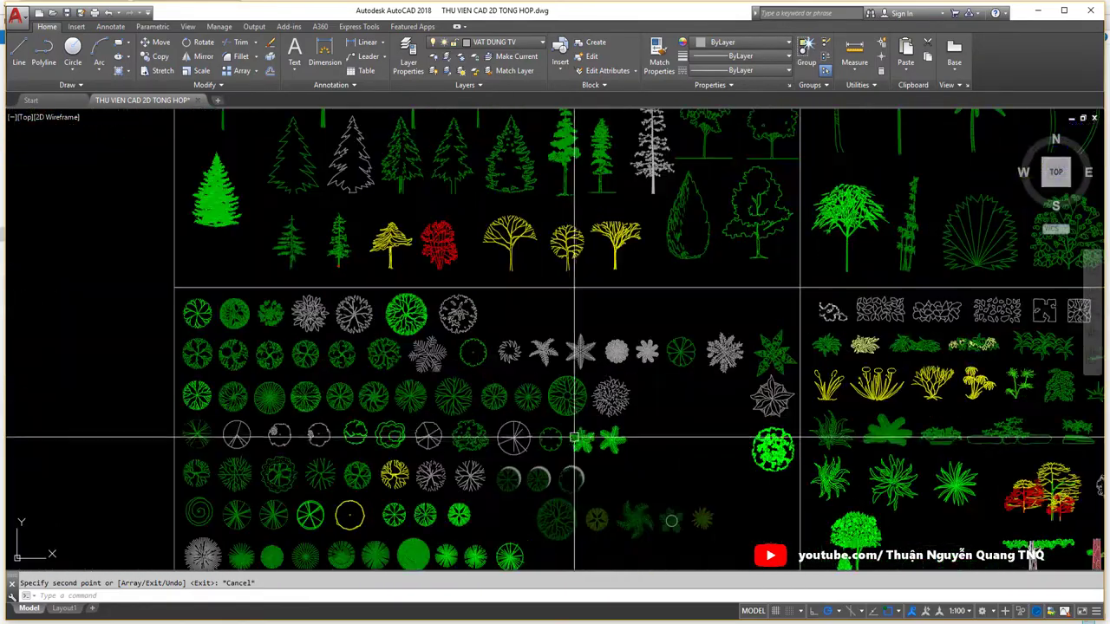
scroll(625, 430, "down", 1)
scroll(633, 425, "down", 1)
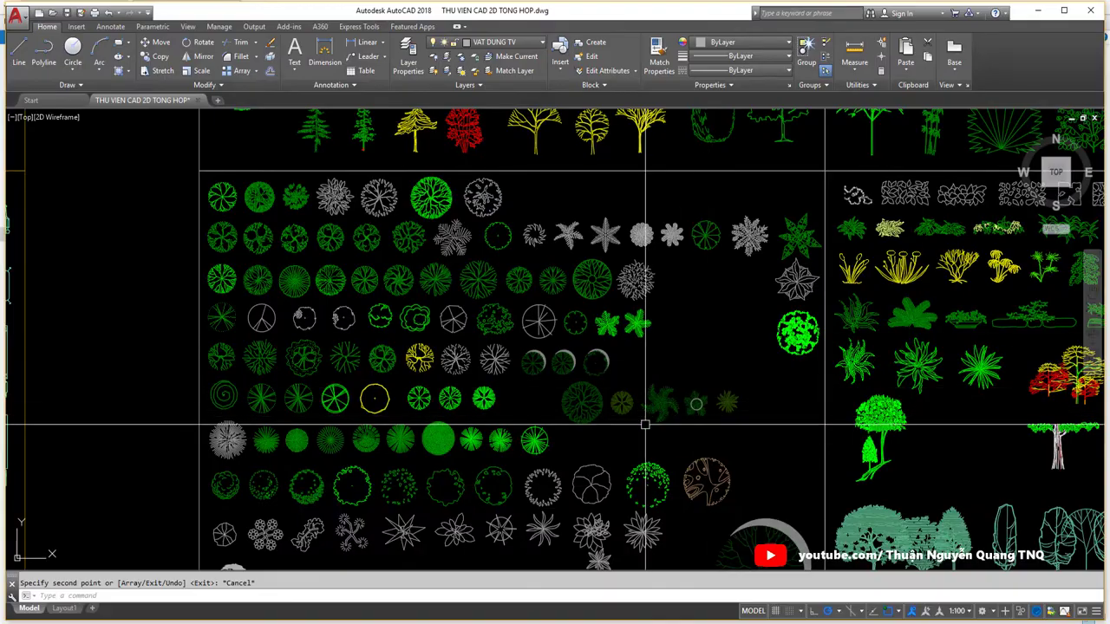
scroll(644, 422, "down", 2)
Step: Copy a round plant symbol from the tree blocks into open space
mouse_move(644, 421)
middle_mouse_down()
mouse_move(593, 395)
mouse_move(516, 274)
middle_mouse_up()
scroll(594, 394, "up", 1)
scroll(593, 395, "down", 1)
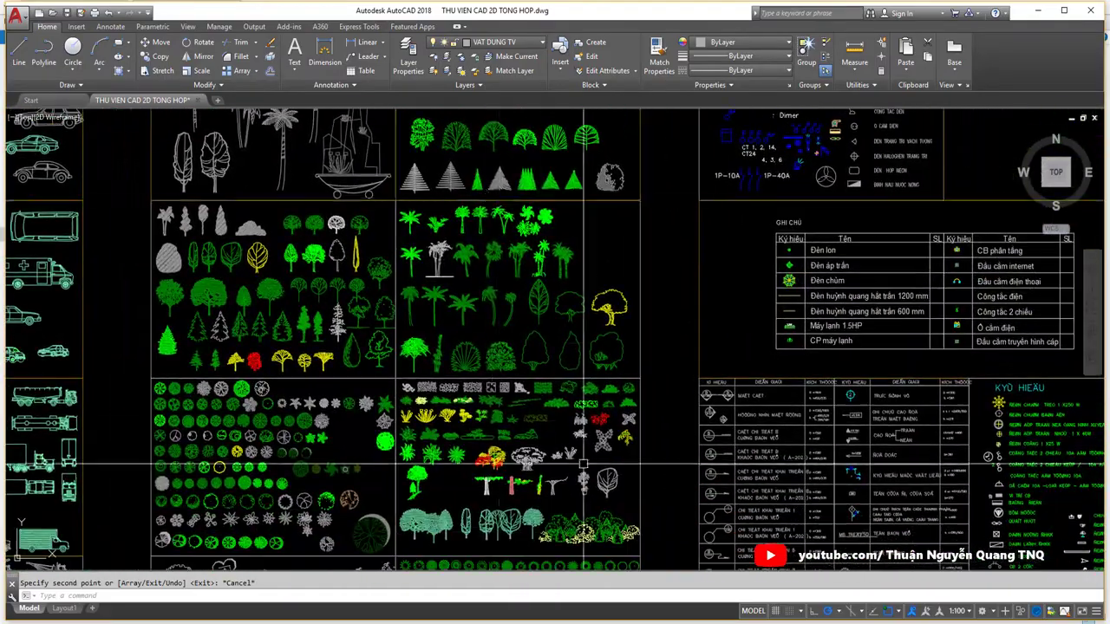
scroll(663, 467, "up", 1)
left_click(540, 464)
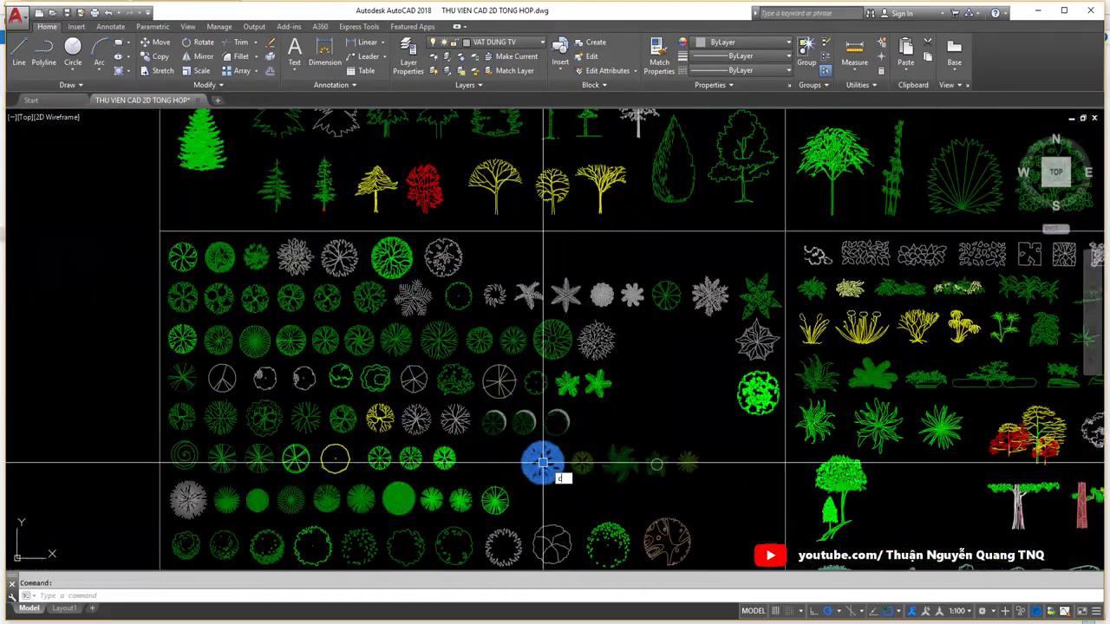
scroll(541, 463, "up", 1)
left_click(537, 425)
scroll(525, 375, "down", 5)
scroll(756, 390, "up", 2)
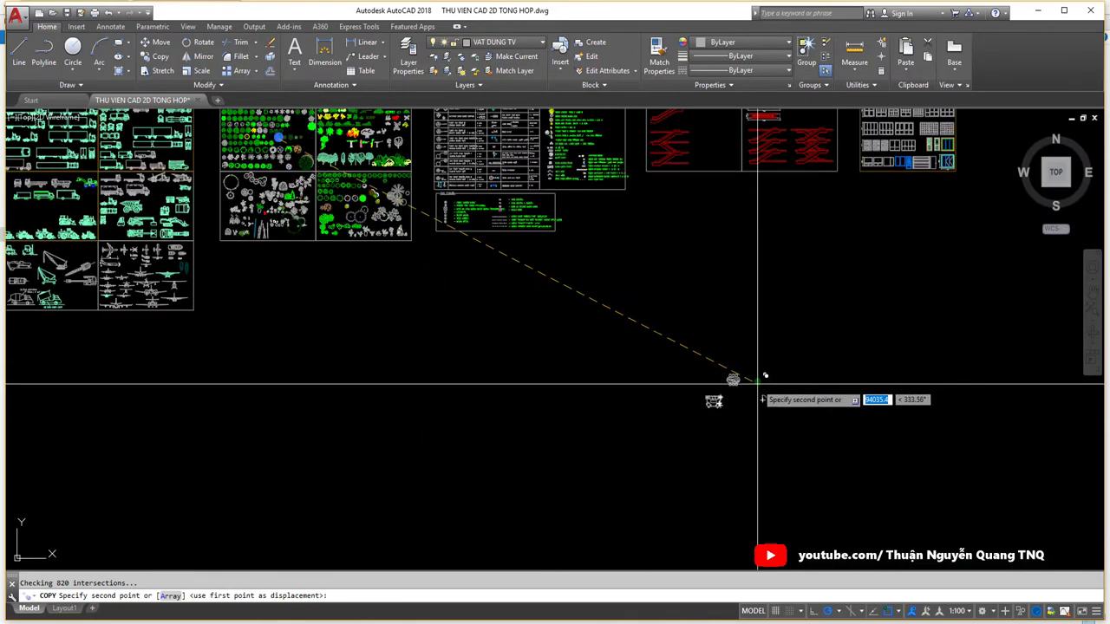
key("Escape")
Step: Pan so the library columns starting at BAØN GHEÁ XE are in view
scroll(653, 454, "up", 1)
scroll(509, 347, "down", 3)
scroll(706, 235, "up", 2)
scroll(706, 310, "down", 2)
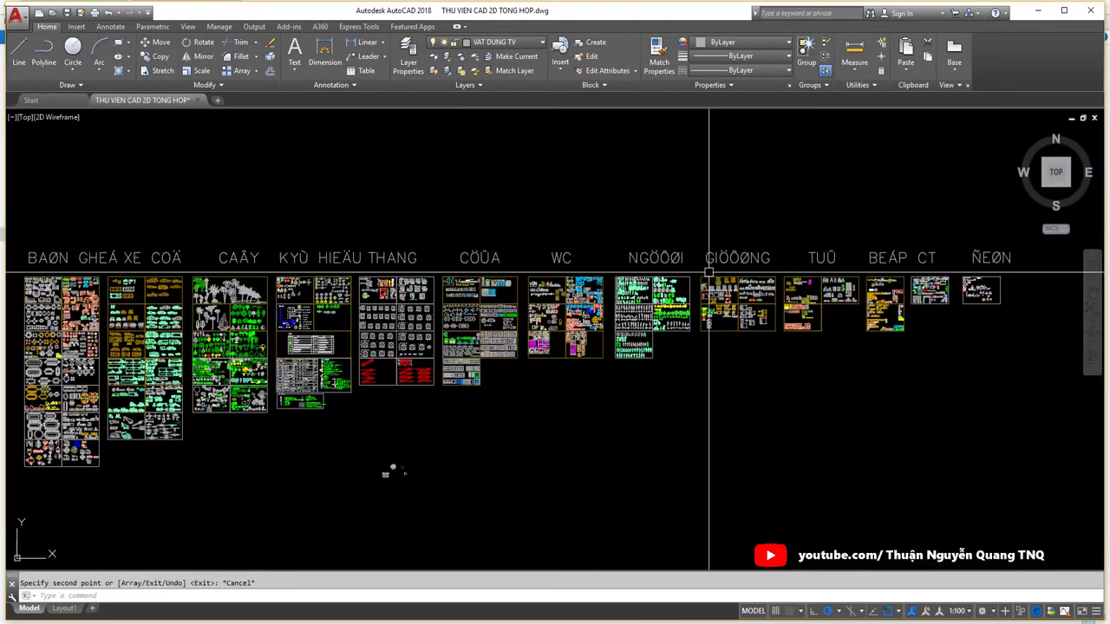
mouse_move(706, 310)
middle_mouse_down()
mouse_move(703, 289)
mouse_move(719, 304)
middle_mouse_up()
middle_click_drag(371, 273, 592, 275)
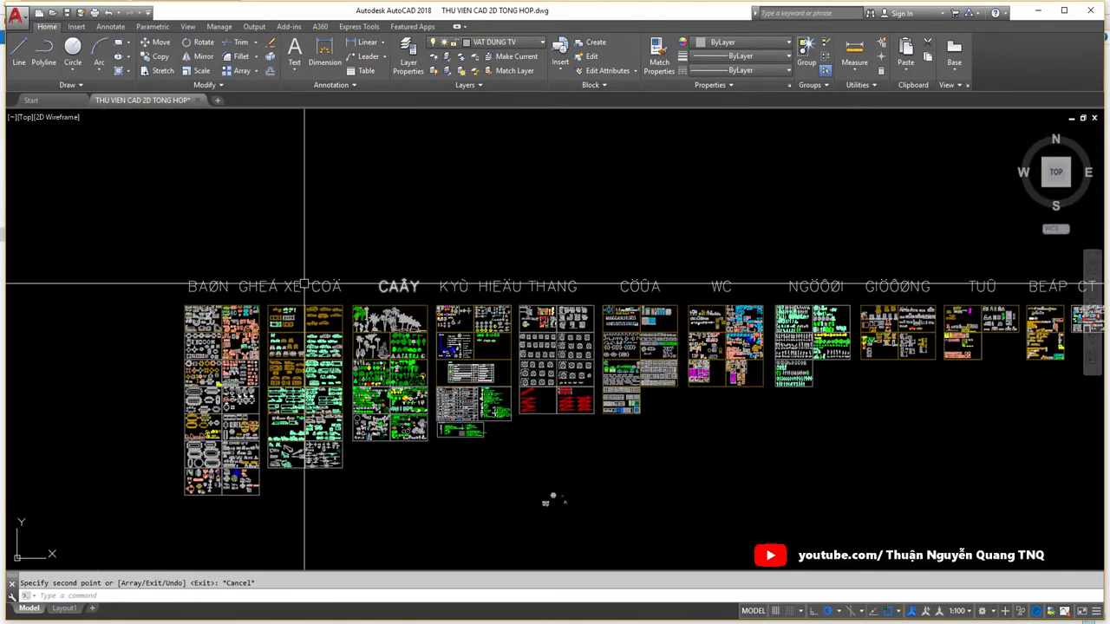
scroll(205, 291, "up", 4)
Step: Pan past the NGÖÔØI and GIÖÔØNG columns to close in on BAØN GHEÁ XE COÄ through CÖÛA
left_click(216, 268)
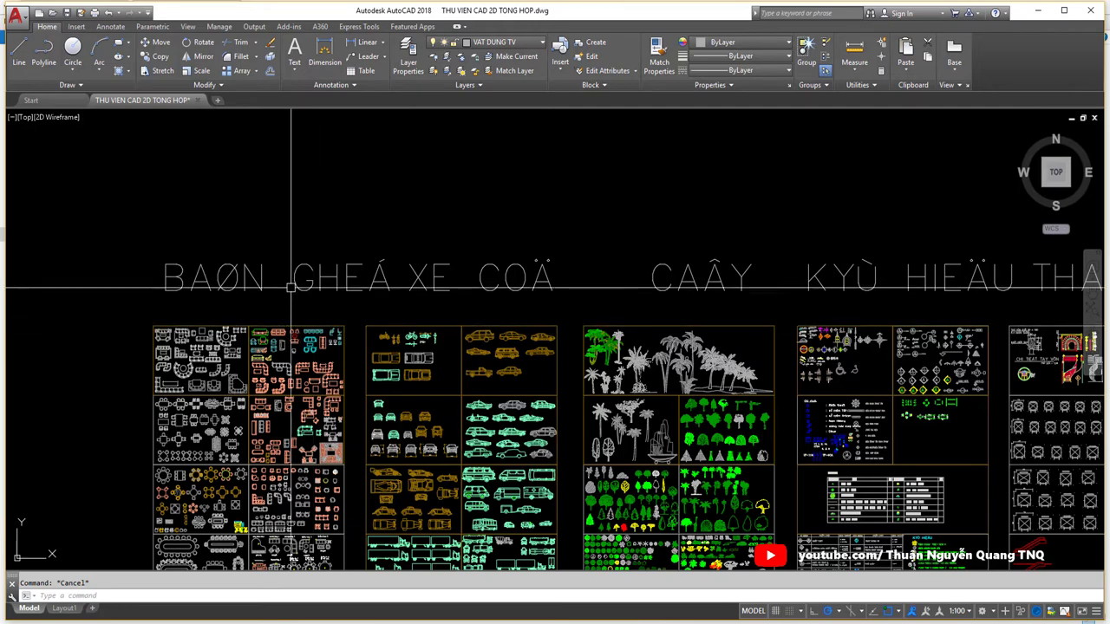
scroll(341, 302, "down", 2)
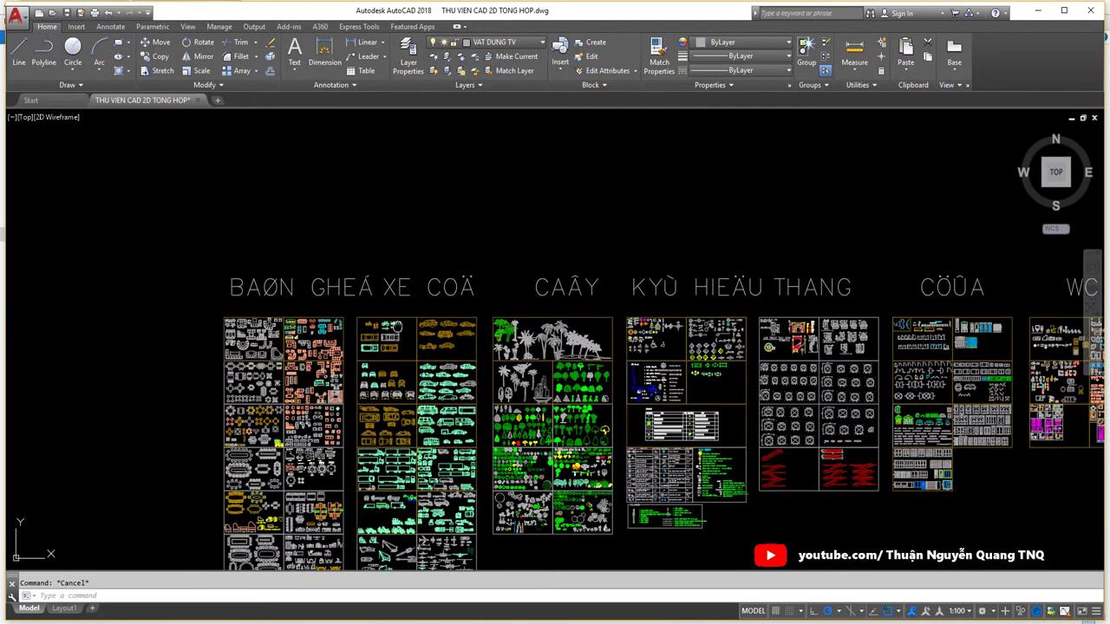
middle_click_drag(476, 267, 390, 242)
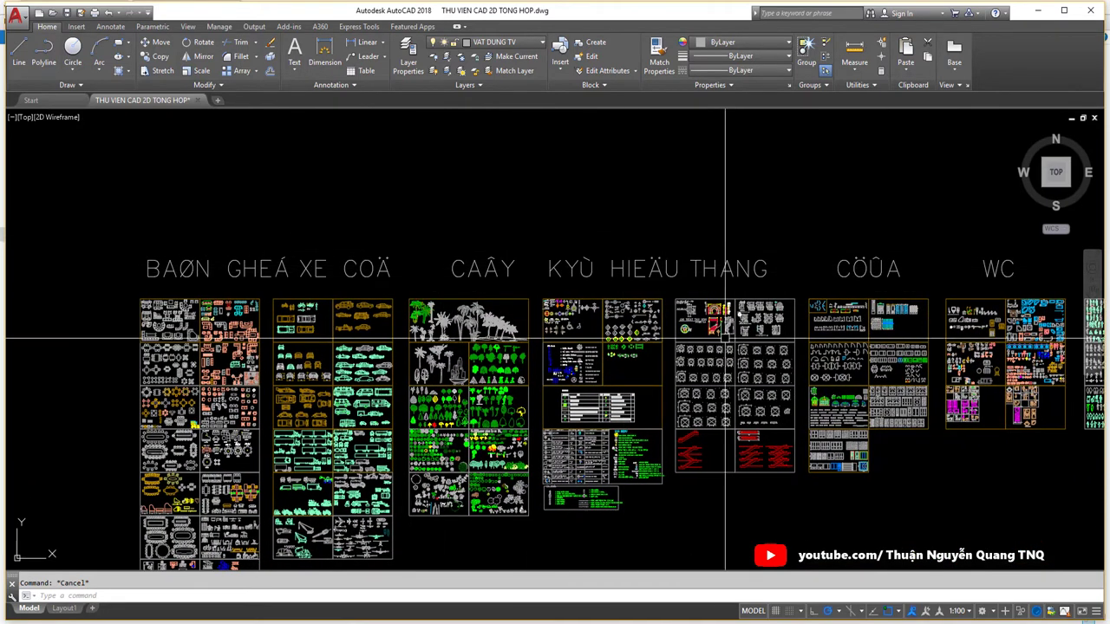
middle_click_drag(701, 293, 442, 300)
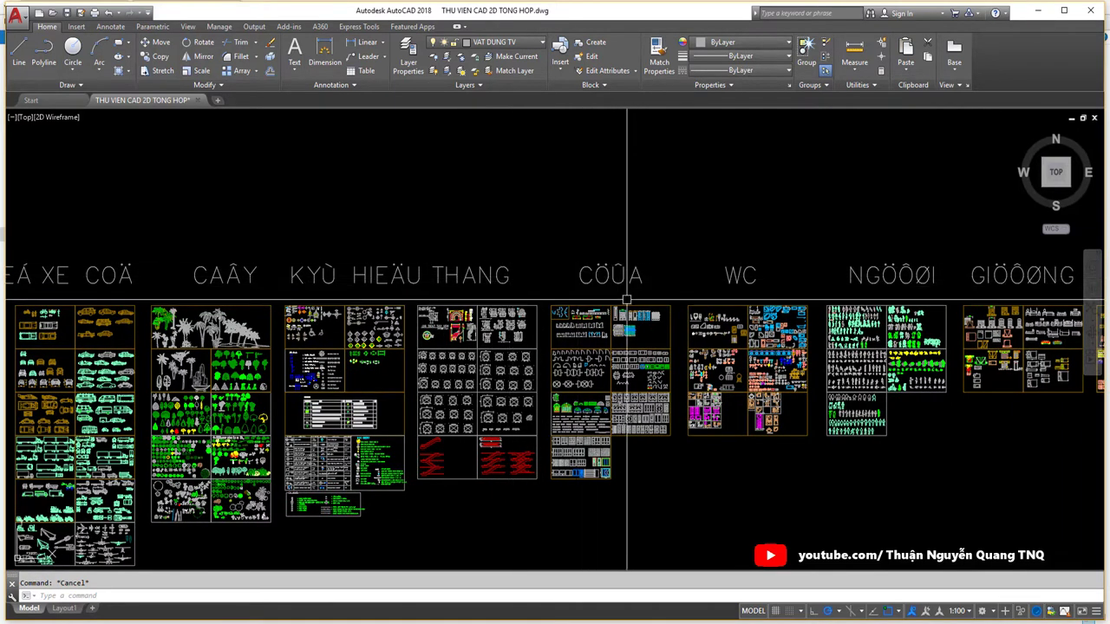
middle_click_drag(626, 299, 507, 304)
scroll(609, 314, "down", 4)
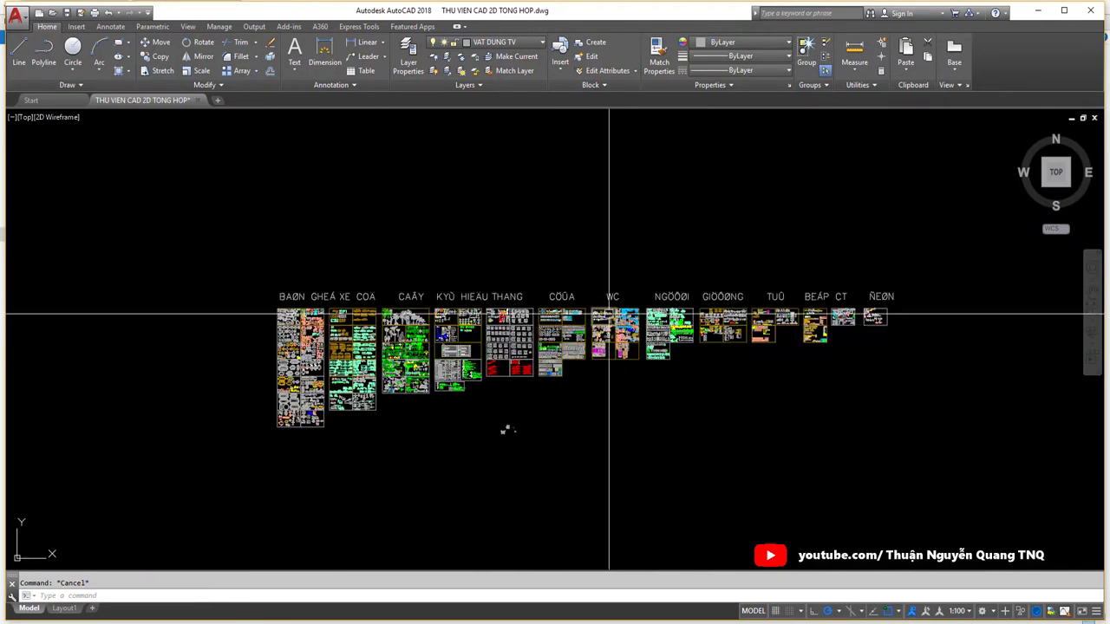
middle_click_drag(609, 314, 576, 324)
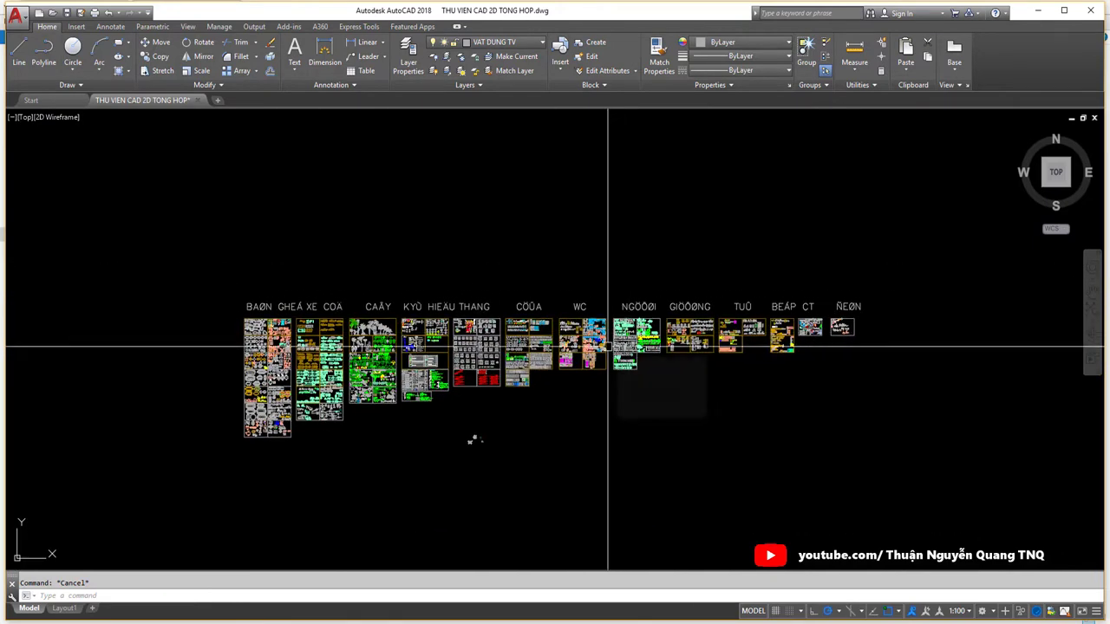
scroll(459, 438, "up", 4)
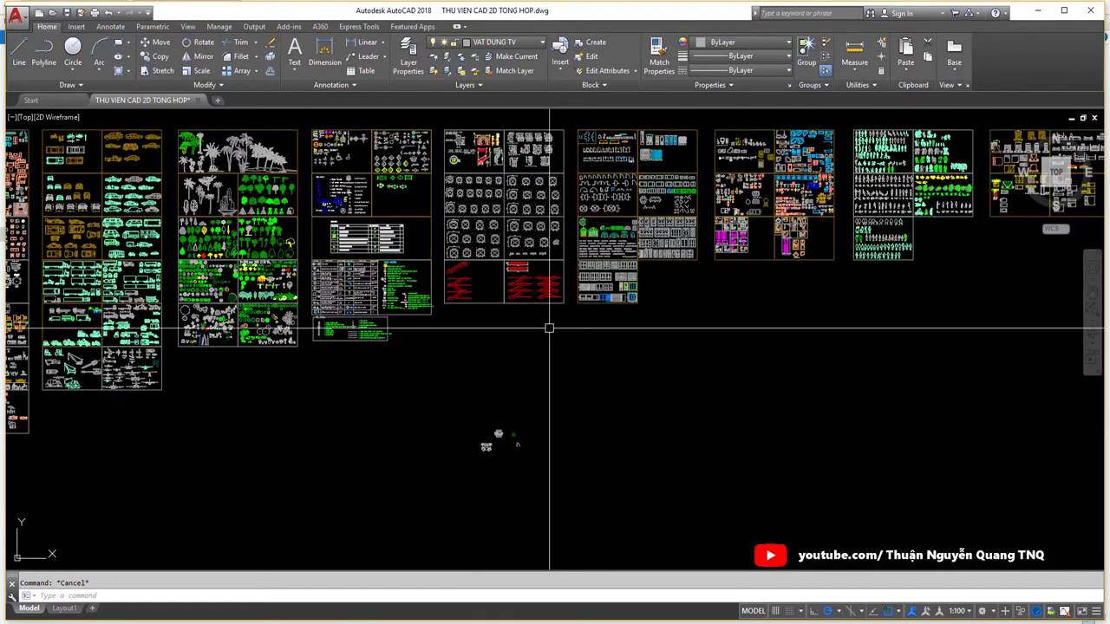
middle_click_drag(650, 235, 614, 313)
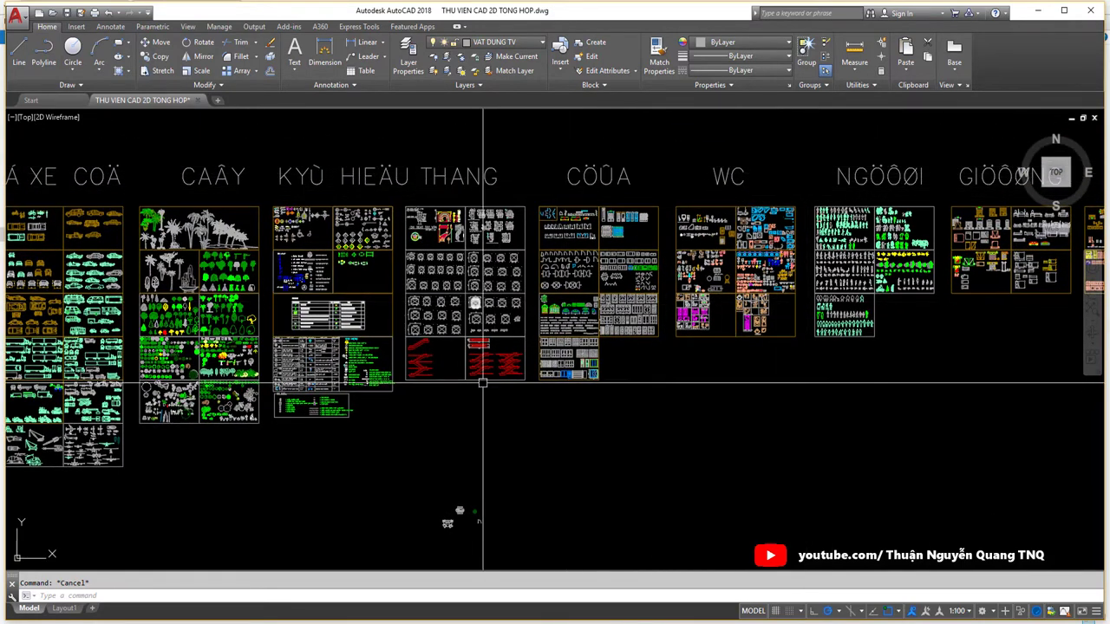
middle_click_drag(453, 512, 813, 538)
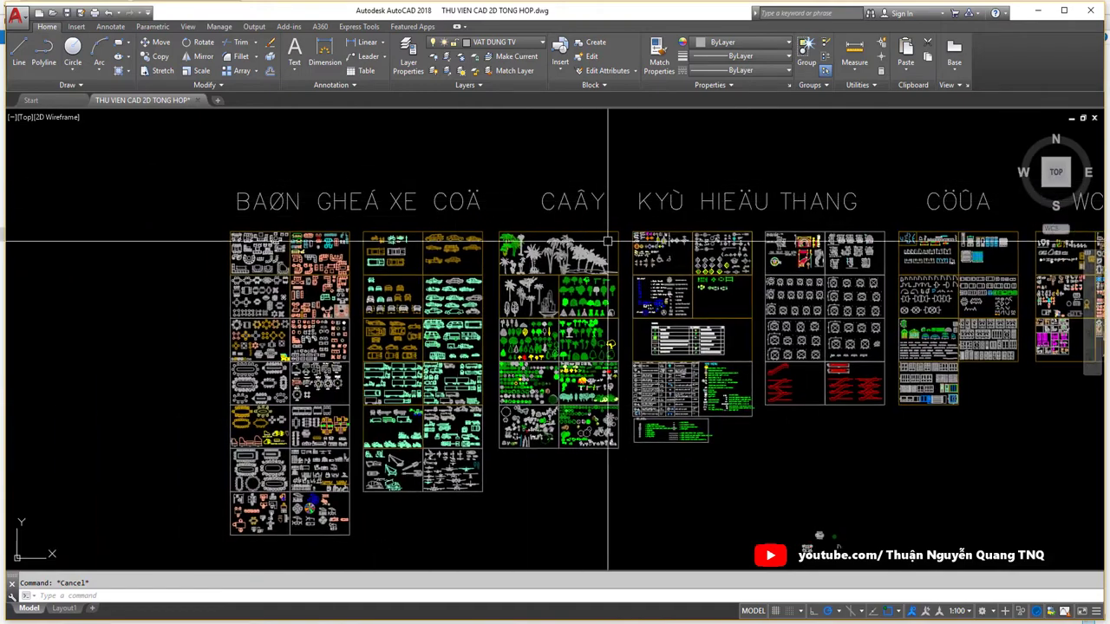
Step: Move the dining table and plant copies into line with the sofa
middle_click_drag(608, 241, 298, 152)
middle_click_drag(389, 422, 454, 399)
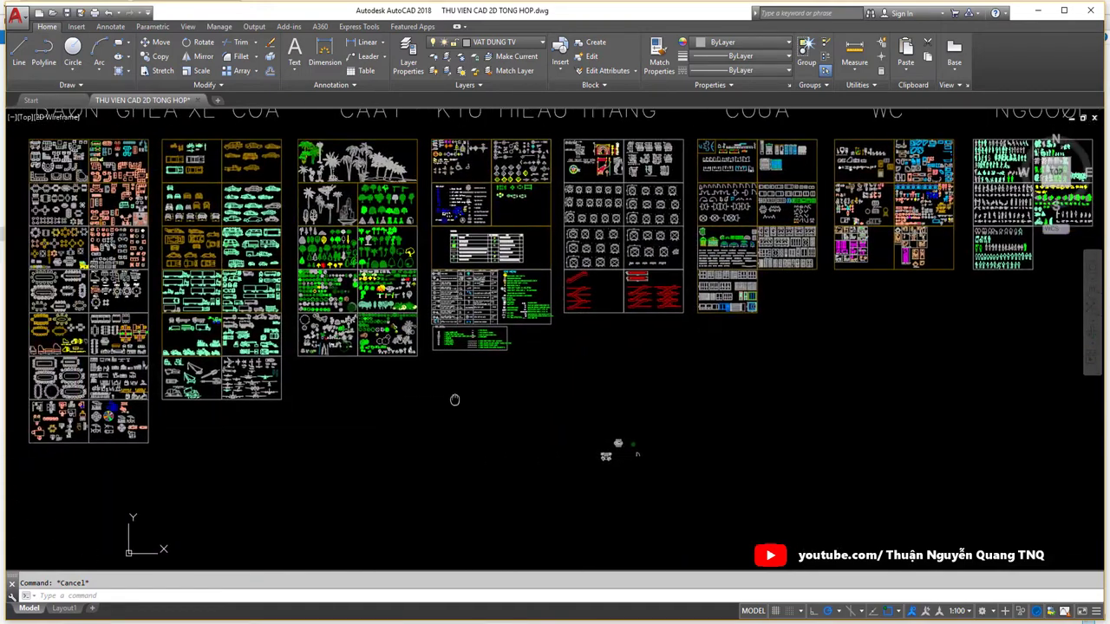
scroll(567, 416, "up", 5)
scroll(567, 417, "up", 2)
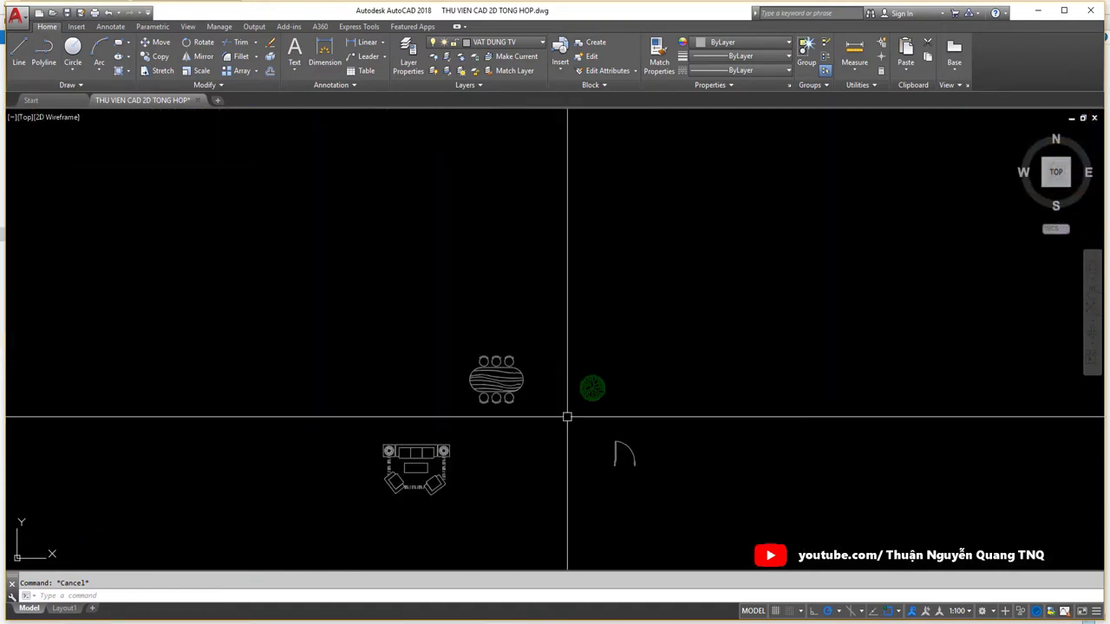
left_click(716, 278)
left_click(433, 305)
type("m")
key("Return")
left_click(513, 270)
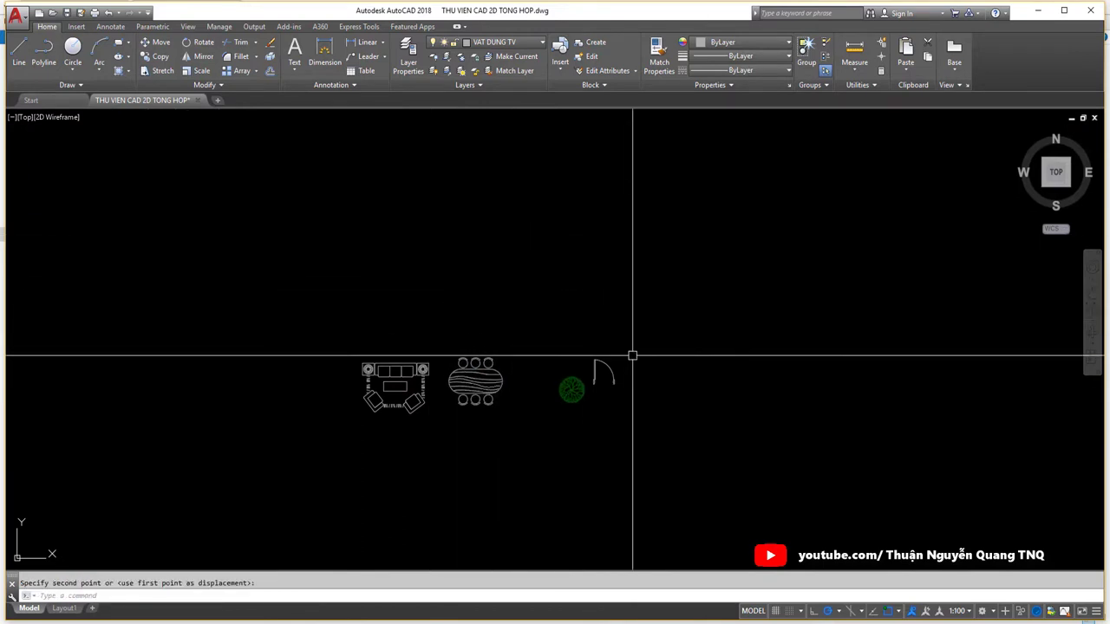
left_click(570, 389)
Step: Bring the door block alongside and find the dining table's block name, A$C1B1609A6
left_click(588, 374)
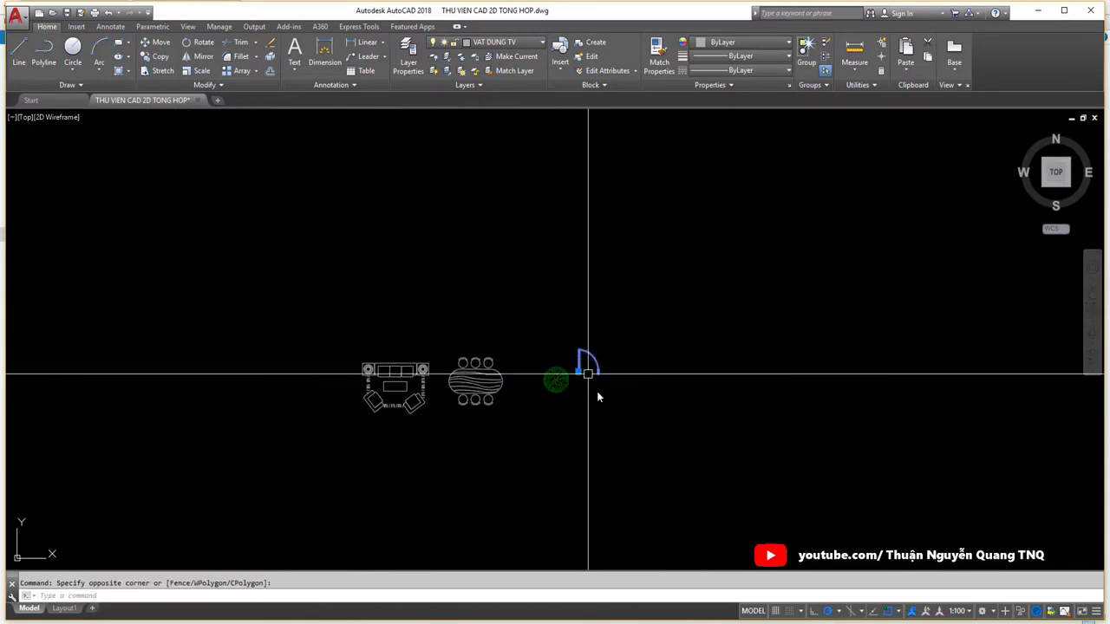
left_click(597, 397)
scroll(434, 408, "up", 3)
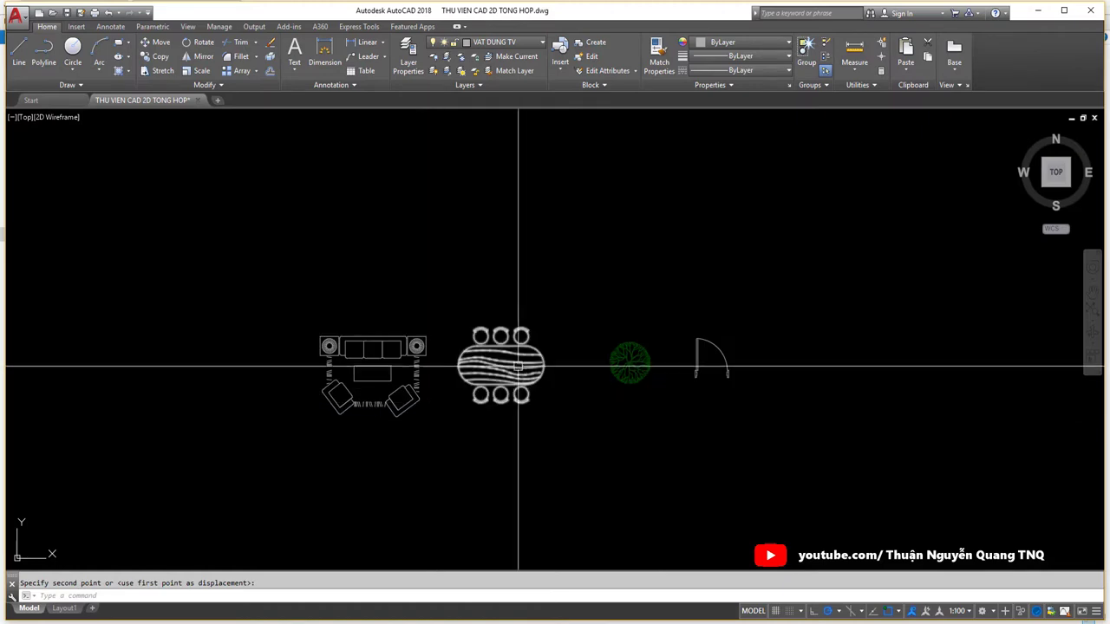
key("Escape")
double_click(519, 366)
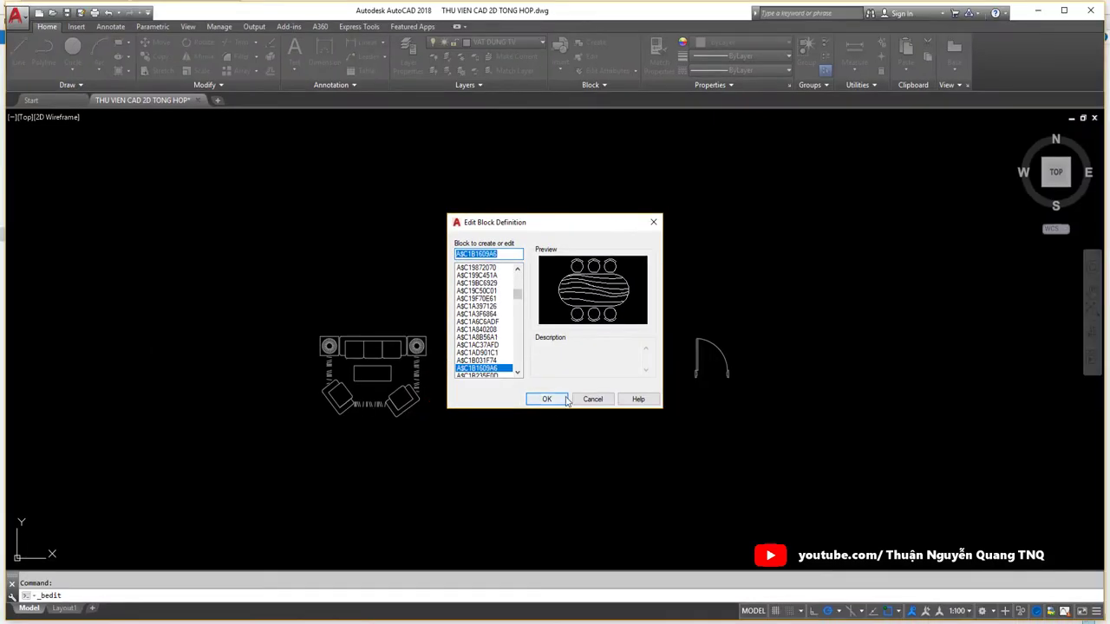
Step: Check the sofa, tree and door block names: salon2, cay6 and AP0B06
left_click(593, 399)
double_click(389, 364)
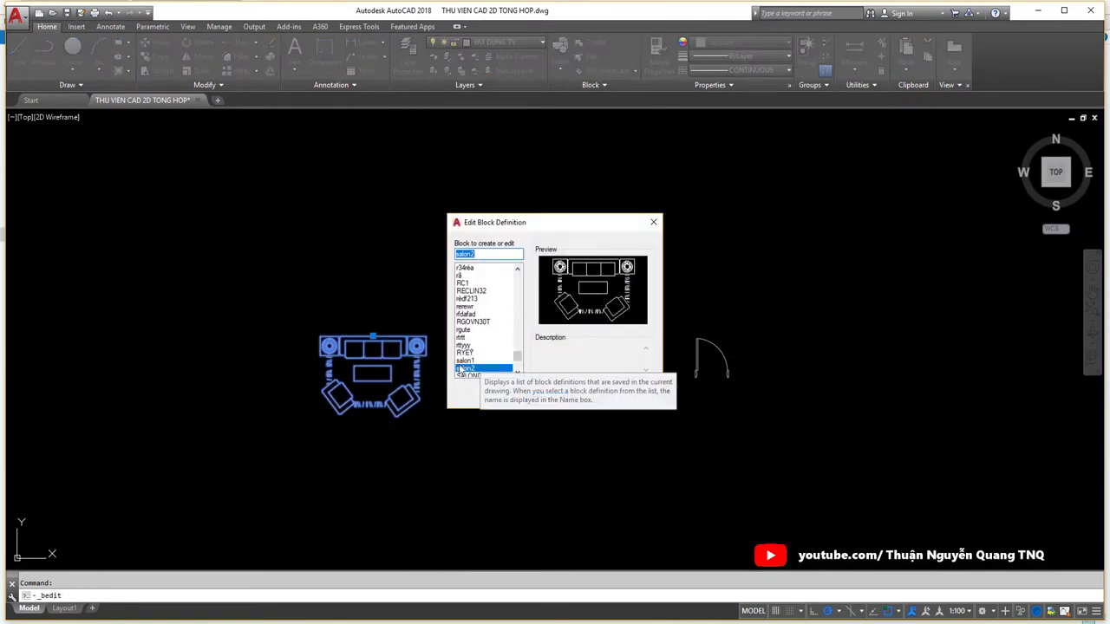
left_click(590, 399)
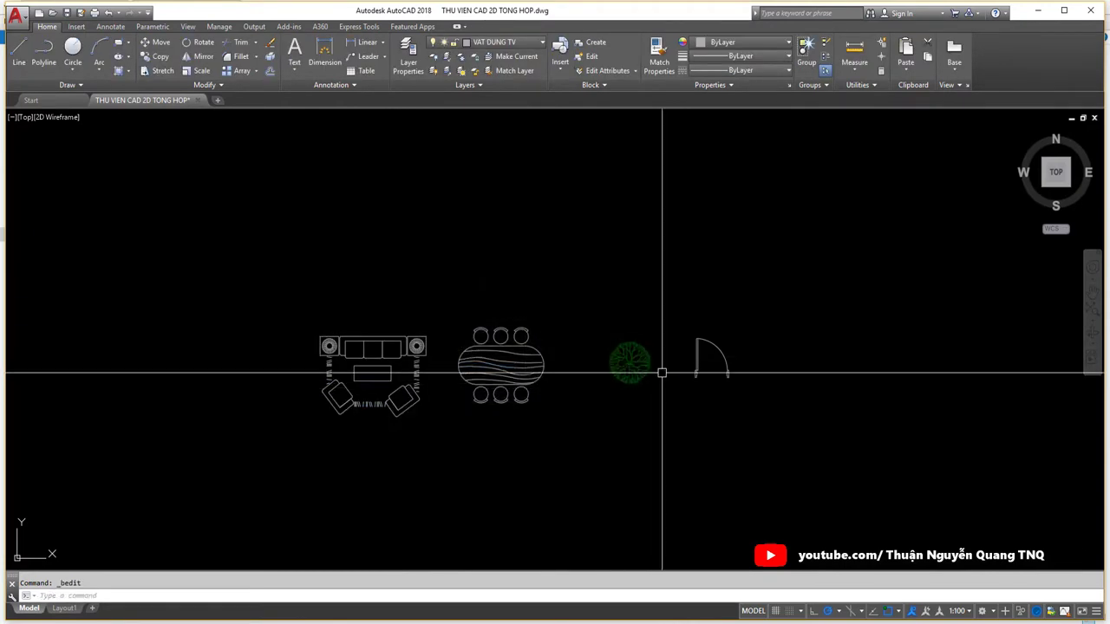
double_click(633, 363)
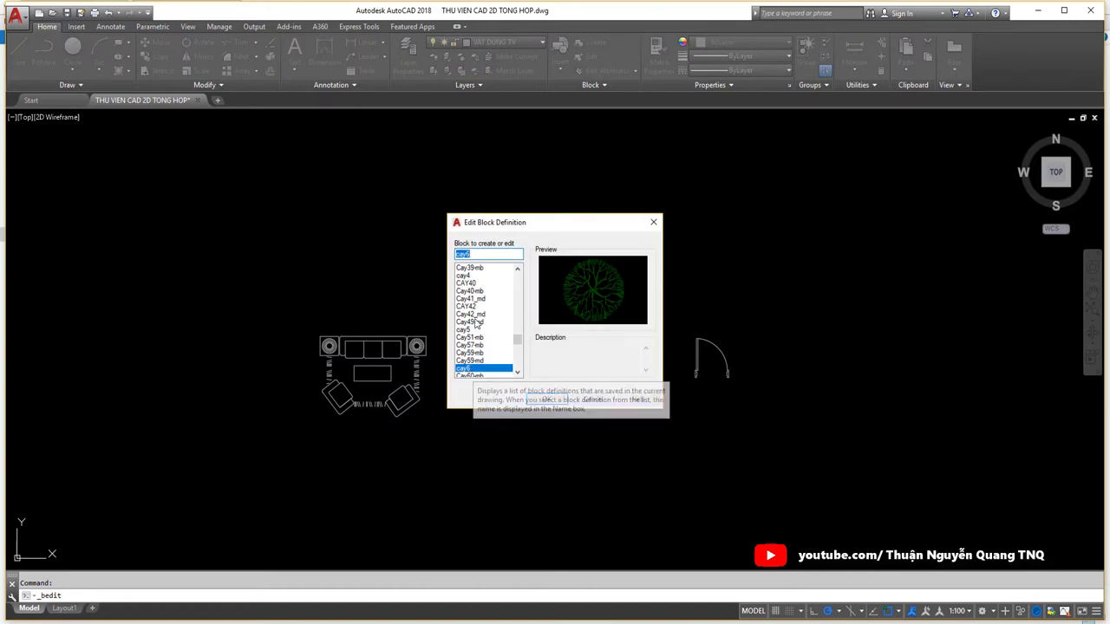
left_click(592, 399)
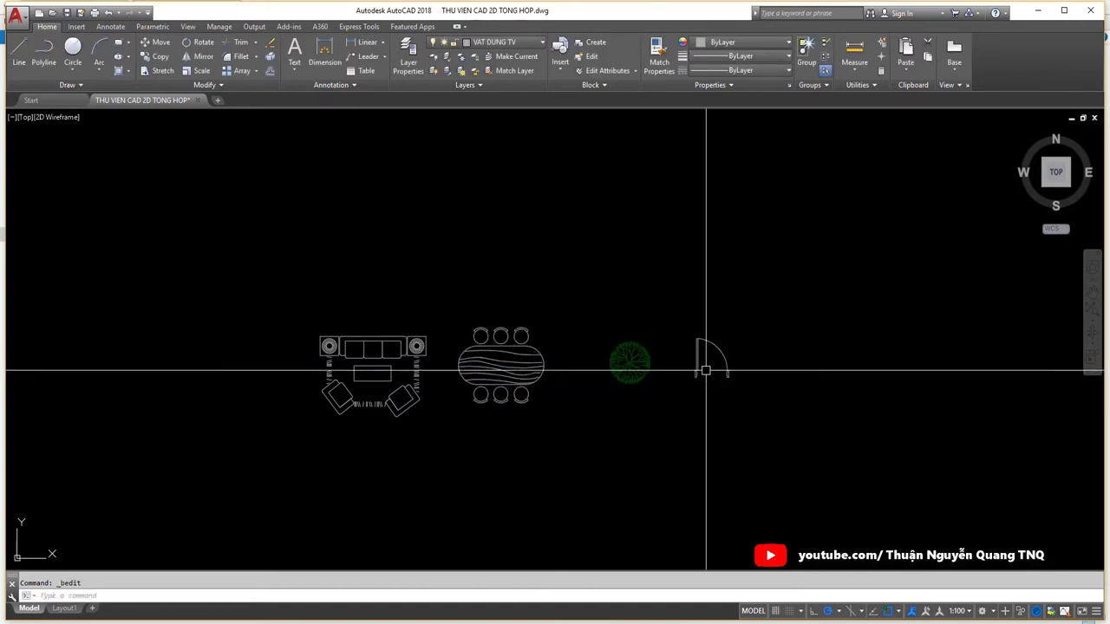
double_click(725, 357)
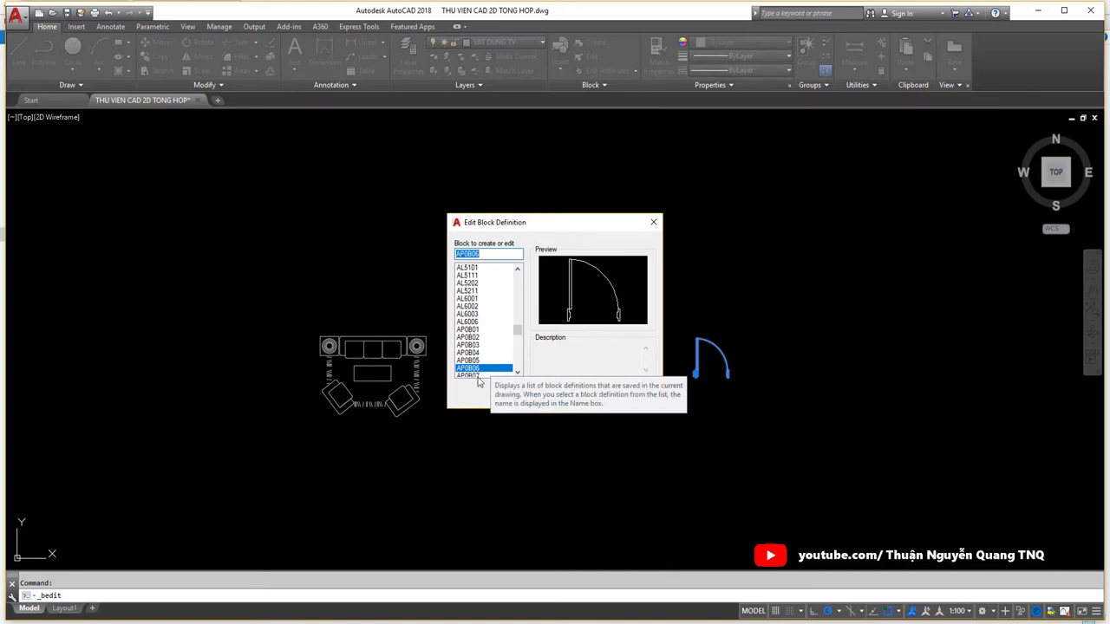
key("Escape")
Step: Reposition the blocks, then drag RB (Doi ten BLock).lsp from LISP CAD into AutoCAD to load it
scroll(685, 373, "down", 3)
scroll(633, 364, "up", 3)
left_click(656, 401)
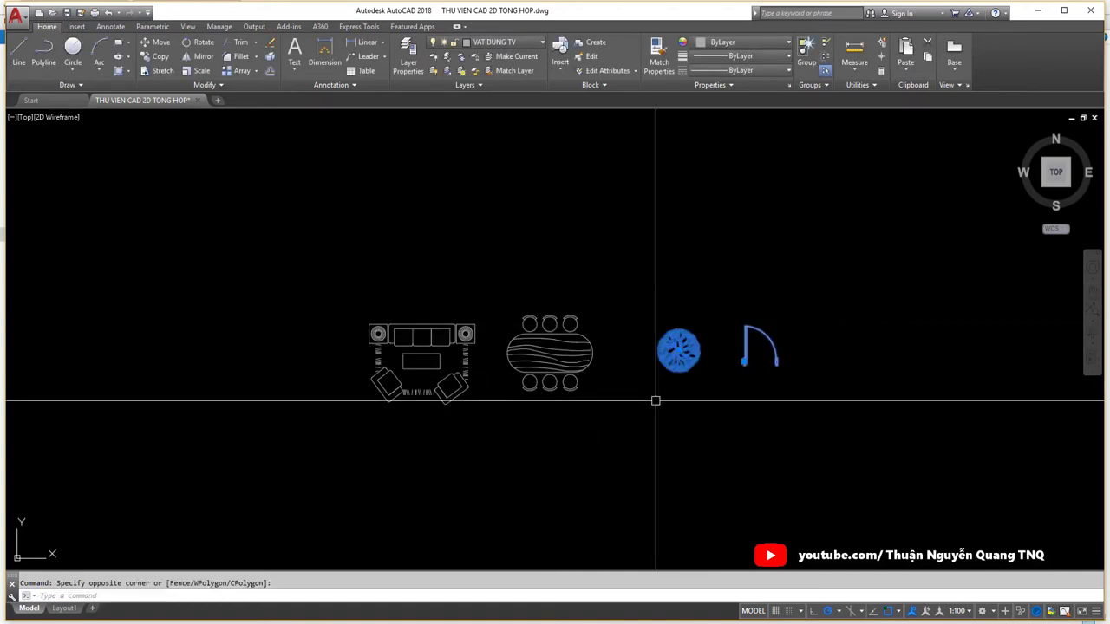
left_click(656, 401)
key("Return")
left_click(701, 391)
middle_click_drag(527, 338, 521, 364)
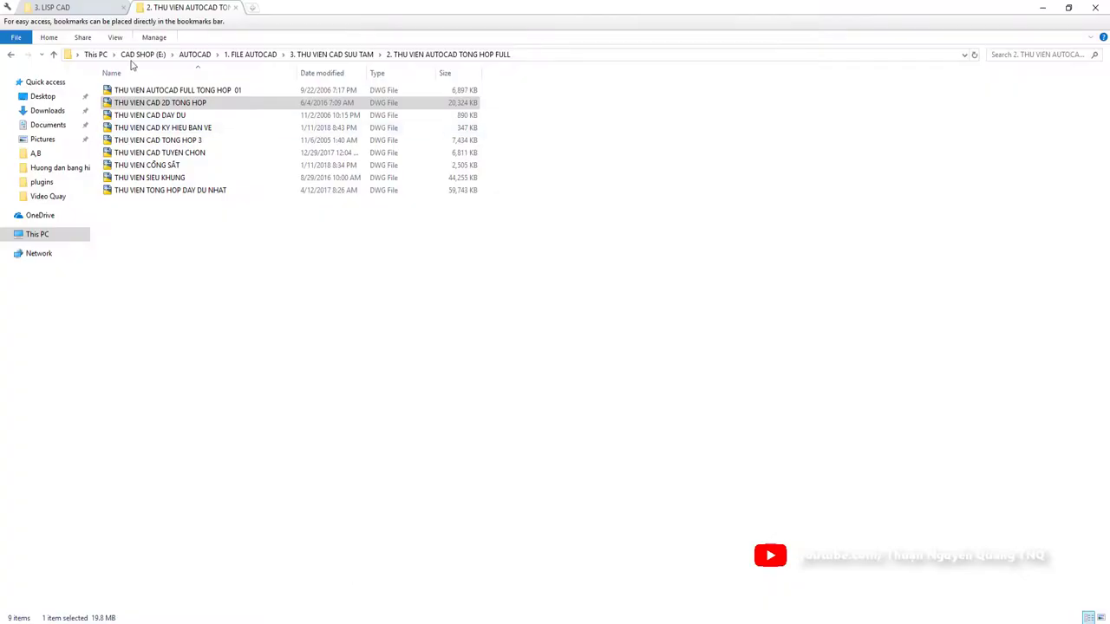
left_click(88, 11)
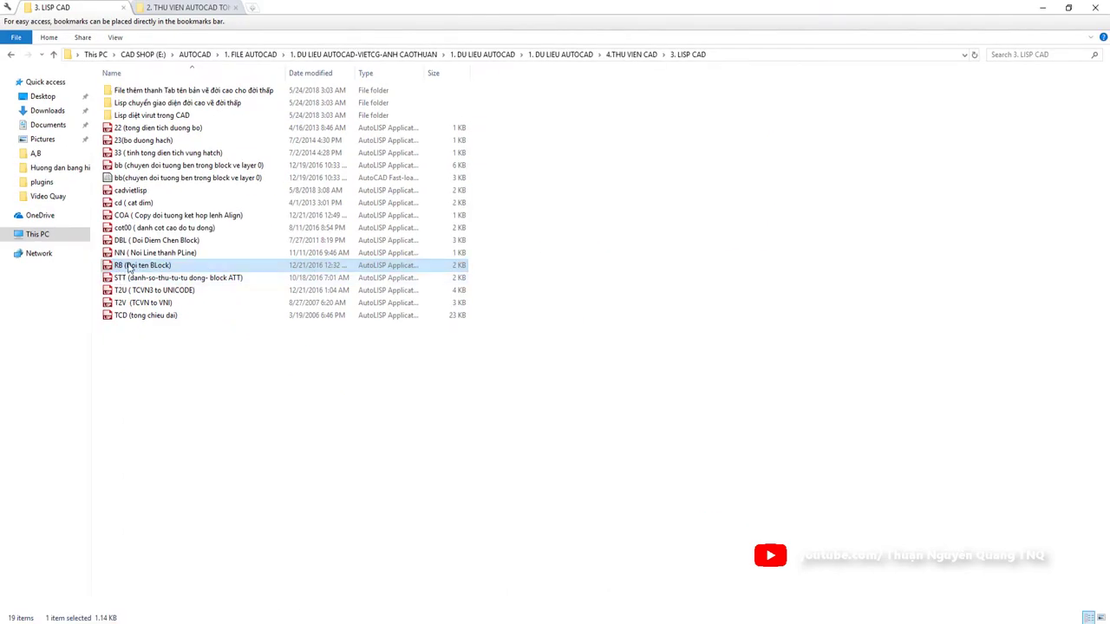
mouse_move(114, 269)
left_mouse_down()
mouse_move(247, 620)
mouse_move(397, 434)
left_mouse_up()
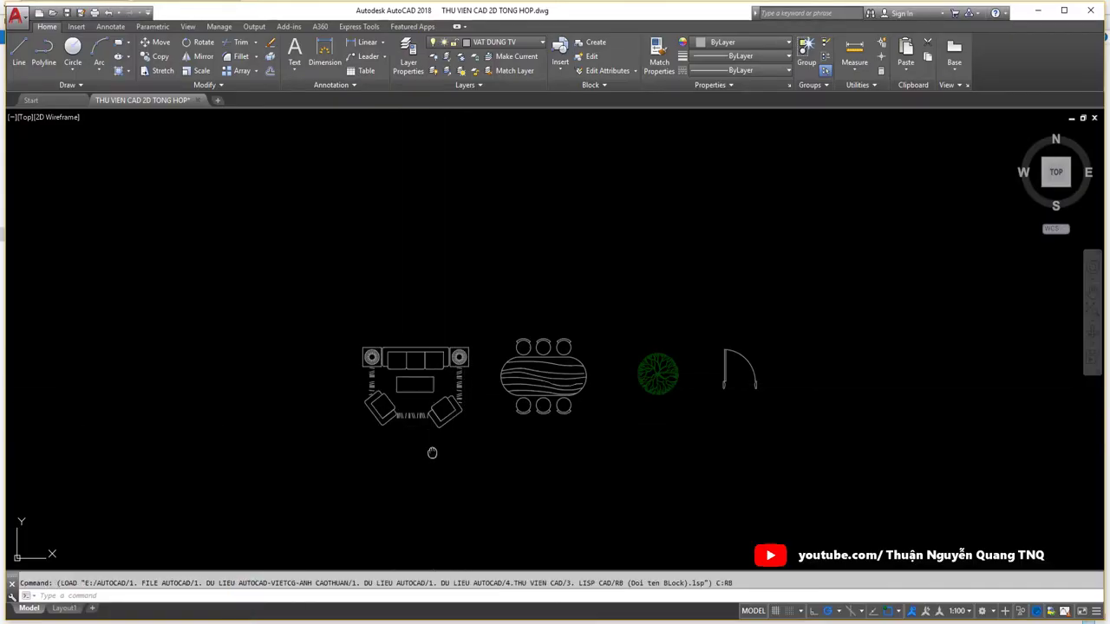
middle_click_drag(434, 451, 407, 457)
middle_click_drag(524, 281, 483, 327)
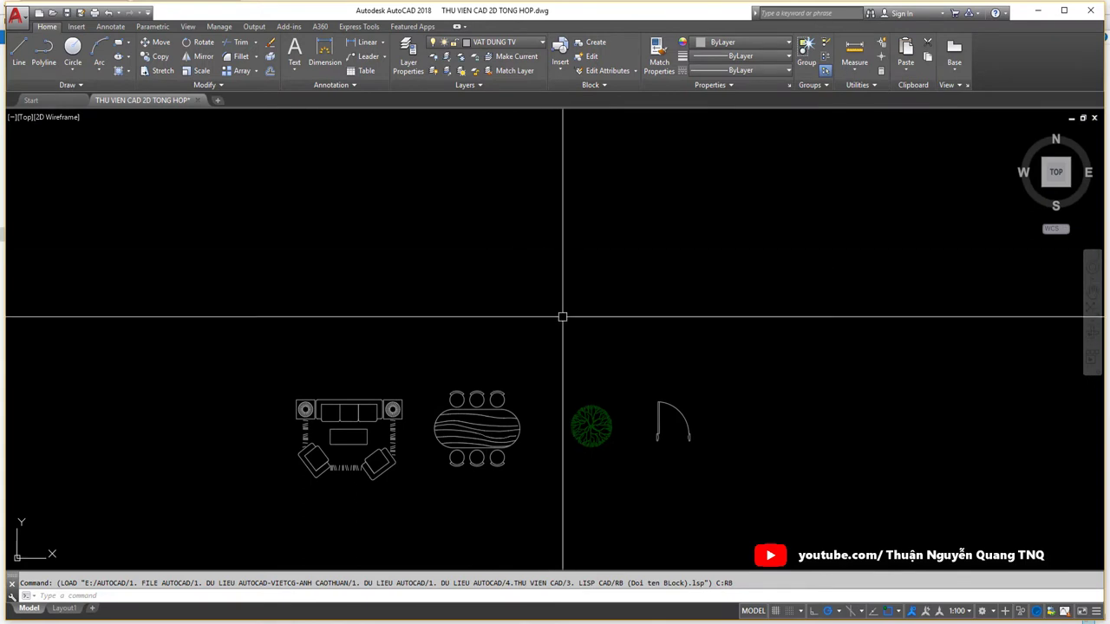
middle_click_drag(523, 317, 481, 333)
type("RB")
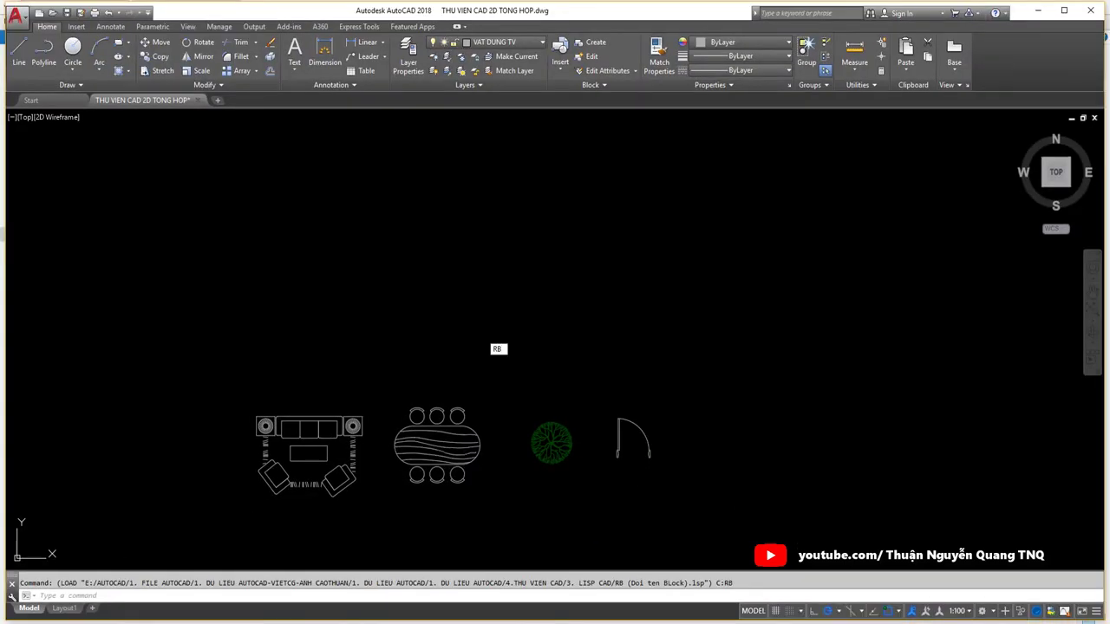
key("Return")
key("Escape")
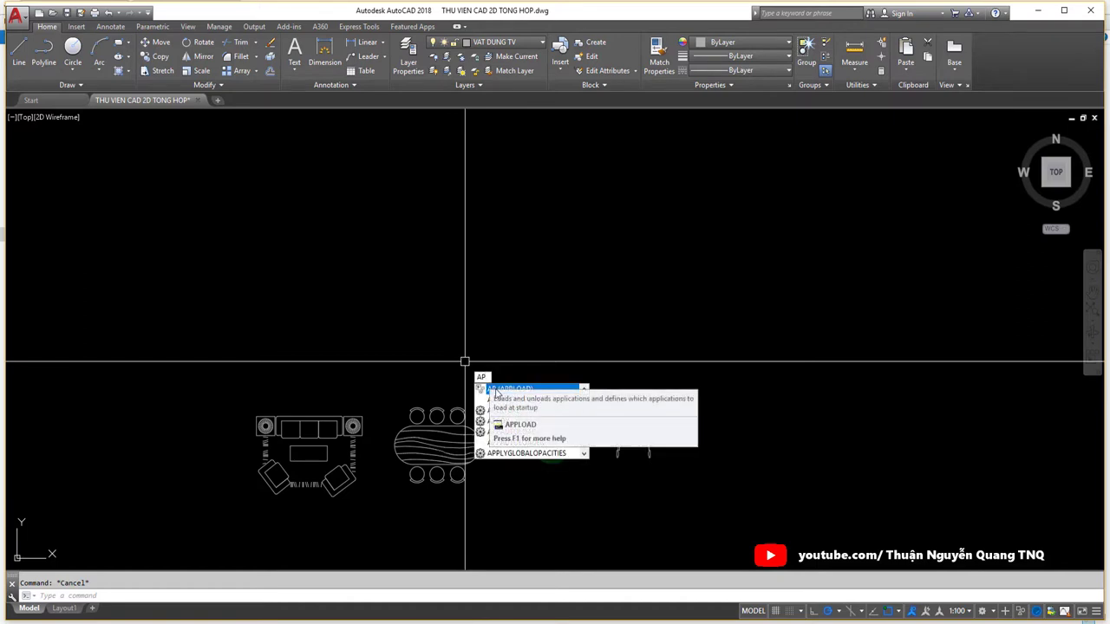
Step: Load RB (Doi ten BLock).lsp from the LISP CAD folder via Load/Unload Applications
key("Return")
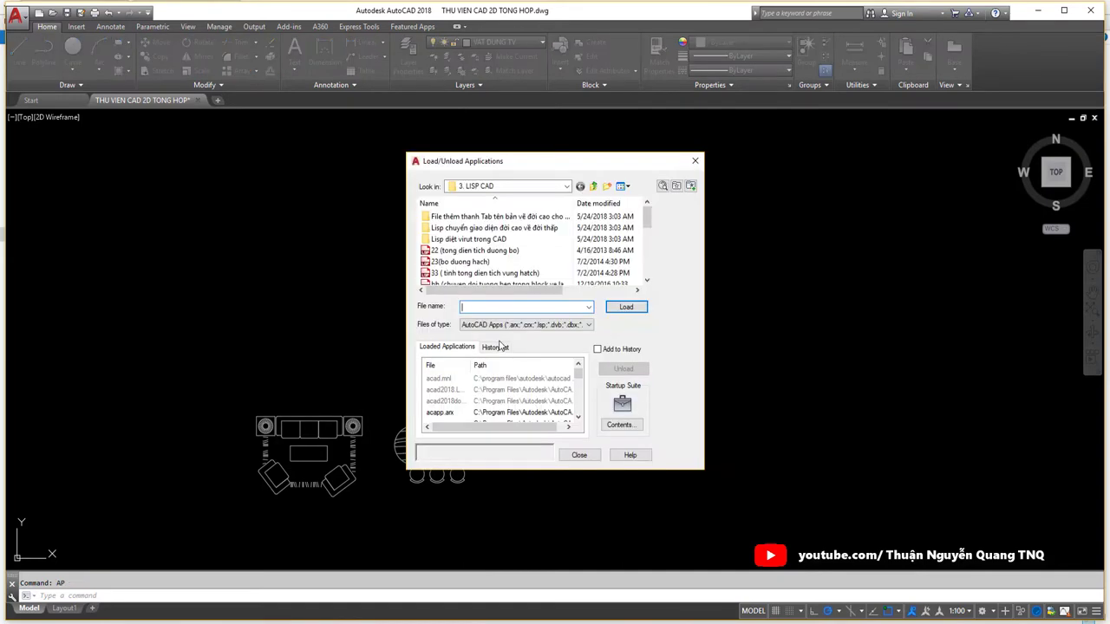
left_click(496, 192)
left_click(508, 186)
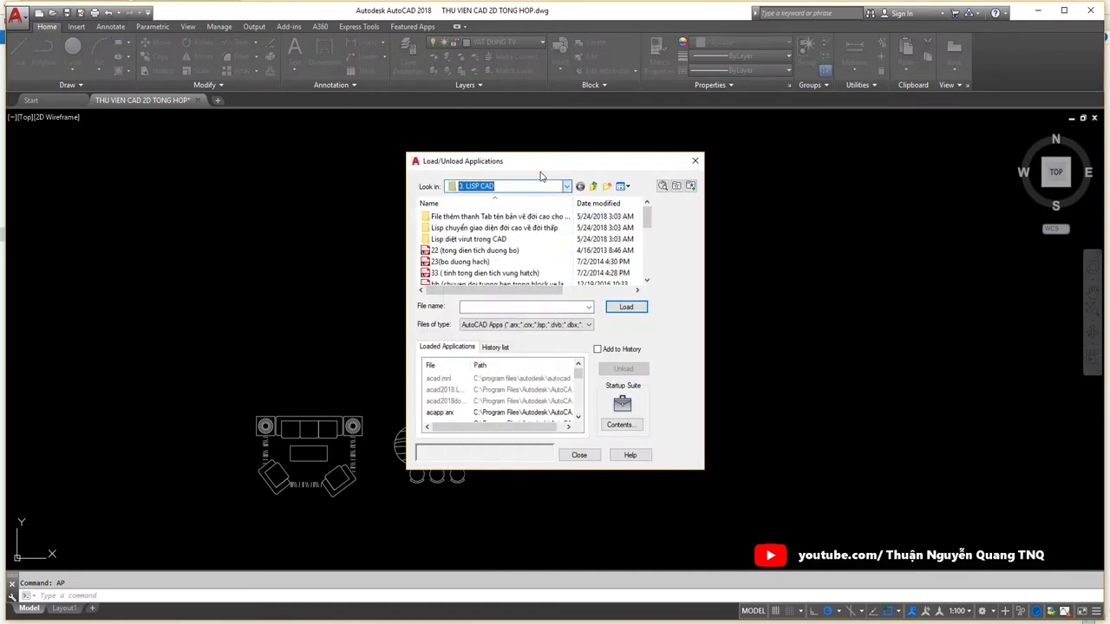
scroll(521, 243, "down", 5)
scroll(599, 247, "up", 2)
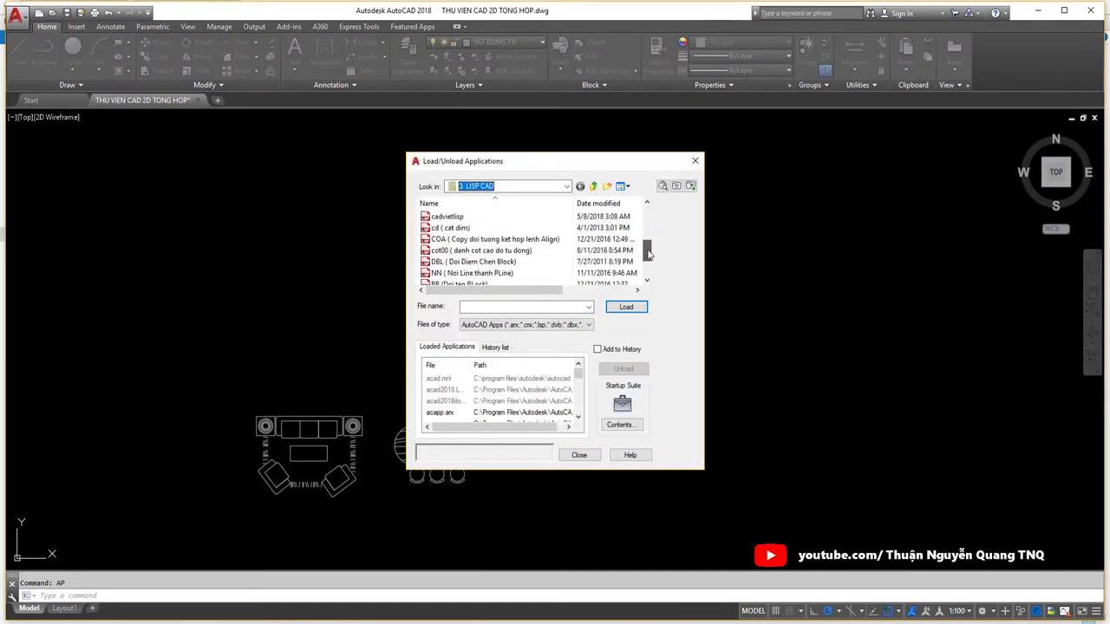
scroll(547, 254, "up", 2)
scroll(498, 259, "up", 2)
scroll(452, 265, "up", 2)
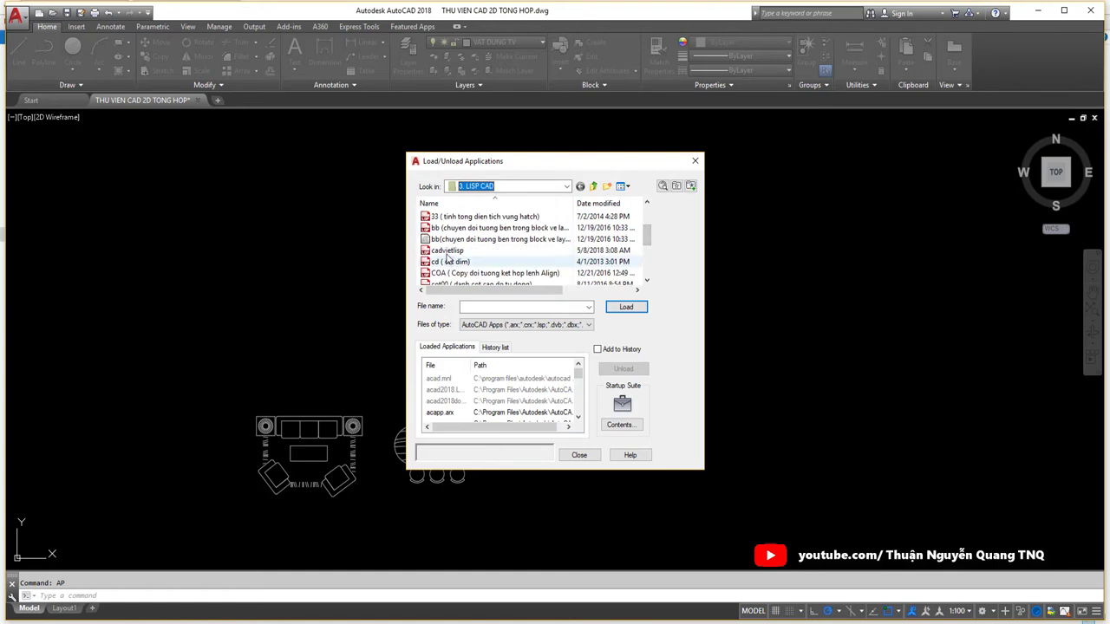
scroll(447, 257, "down", 1)
scroll(449, 258, "down", 1)
scroll(450, 258, "down", 3)
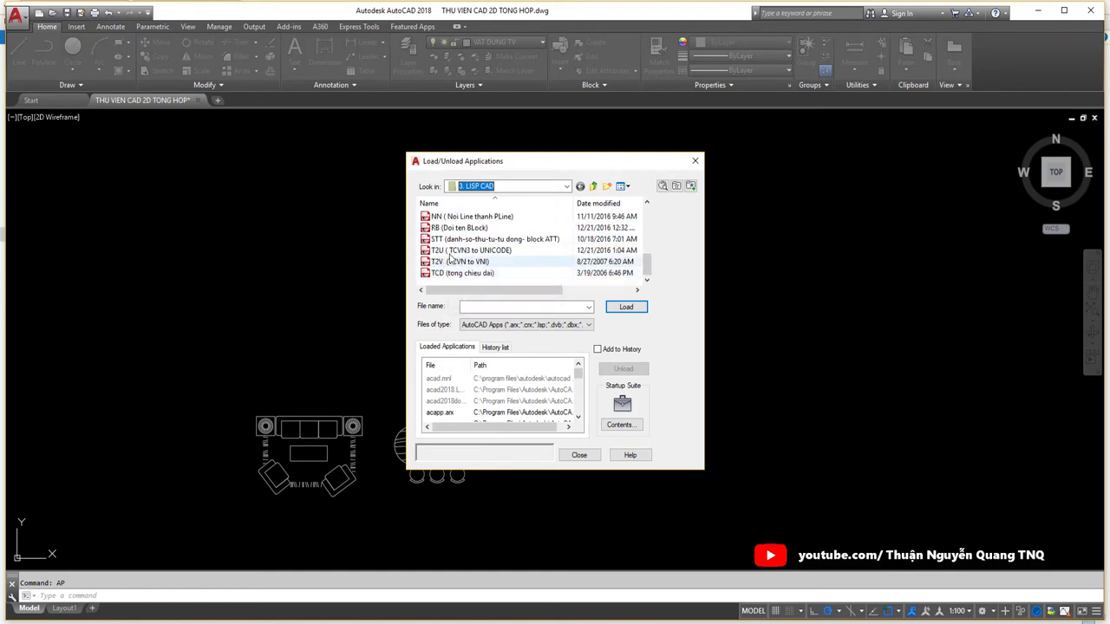
scroll(450, 258, "up", 3)
scroll(452, 259, "down", 2)
left_click(460, 261)
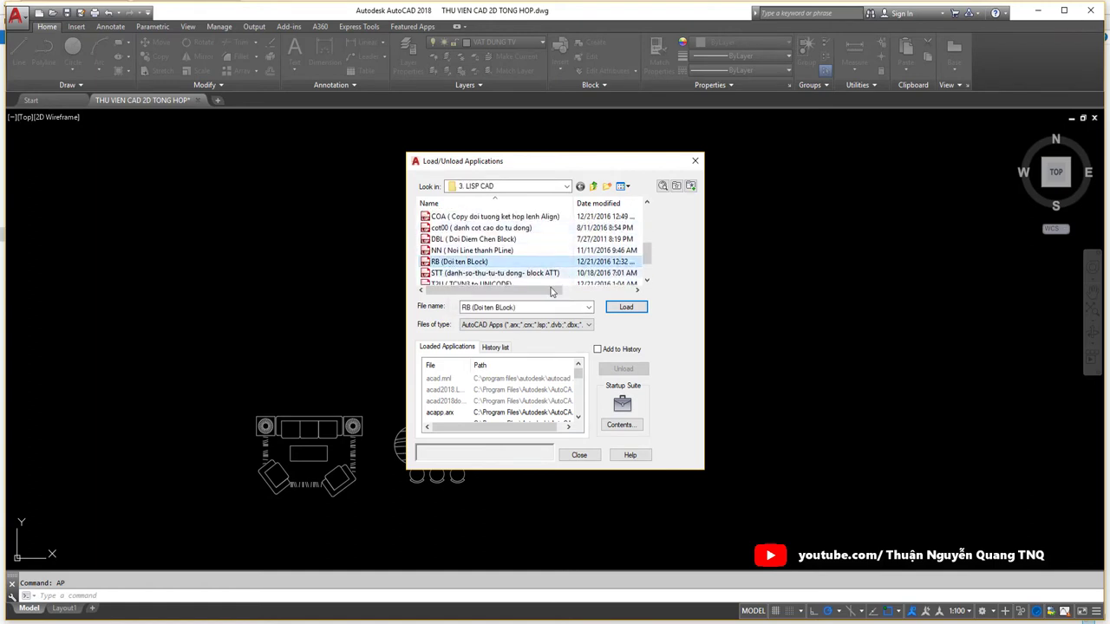
left_click(626, 309)
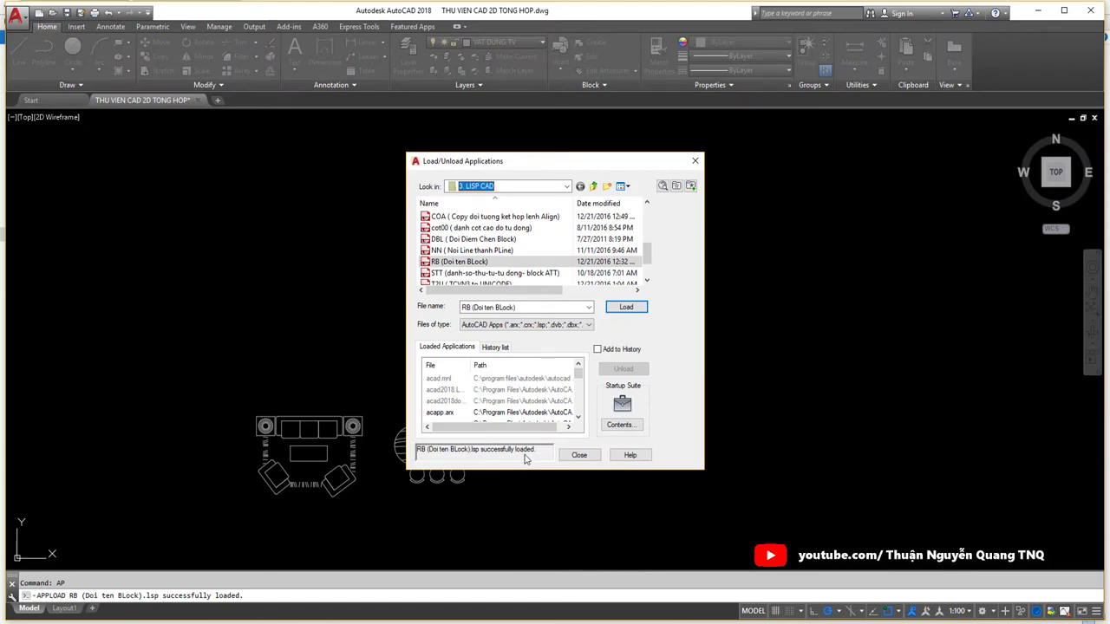
left_click(579, 456)
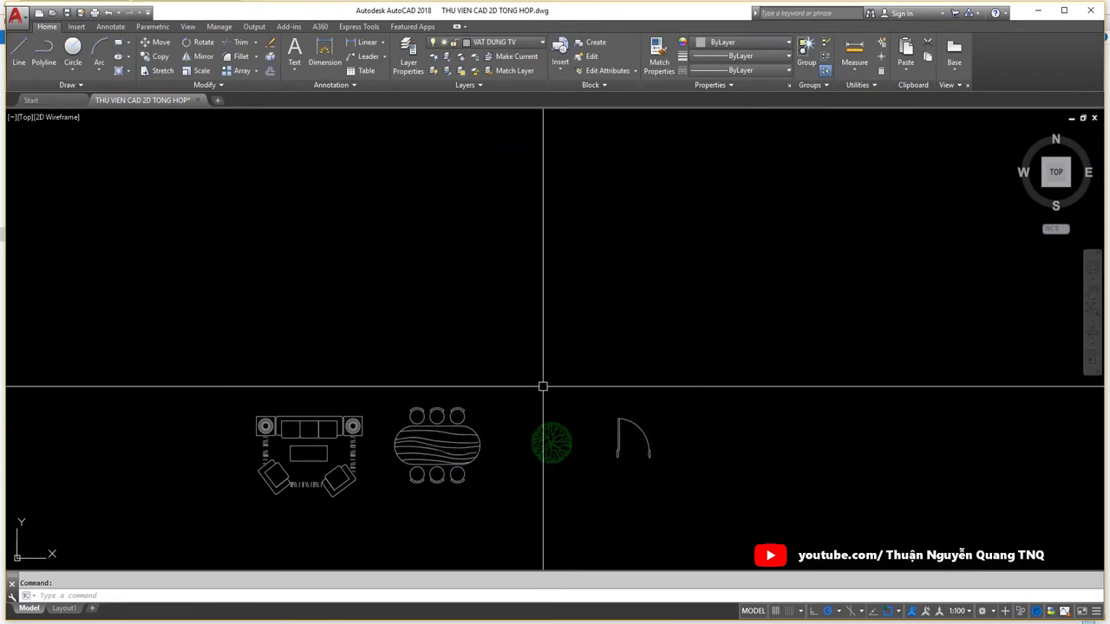
type("RB")
Step: Look up the door block's name, AP0B06, in Edit Block Definition, then cancel
key("Return")
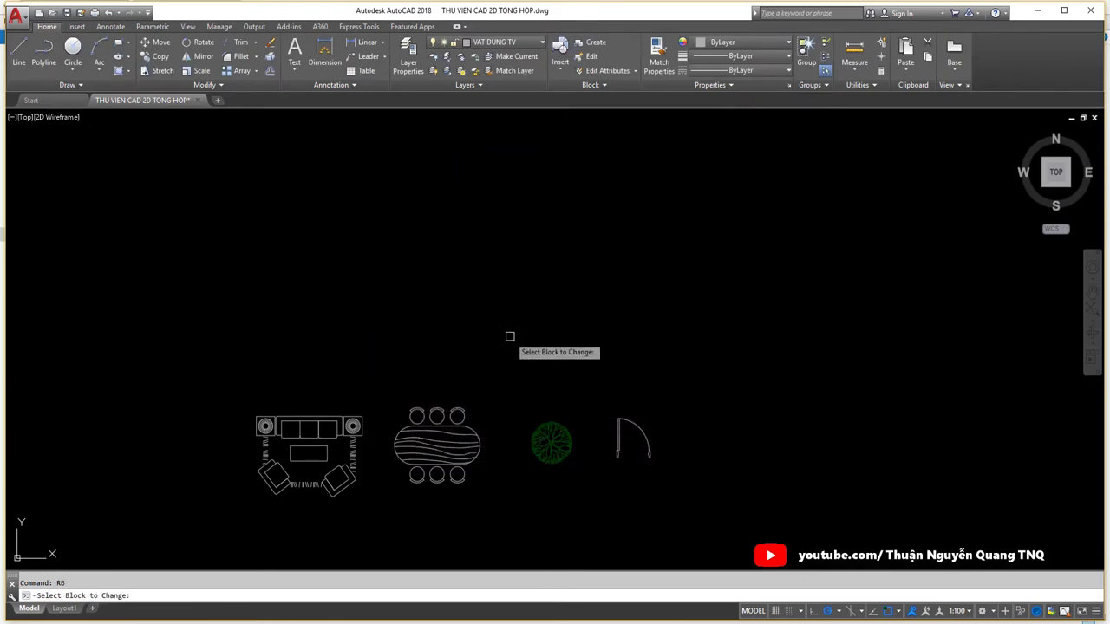
scroll(550, 373, "up", 2)
left_click(550, 372)
scroll(550, 372, "up", 2)
scroll(564, 364, "down", 2)
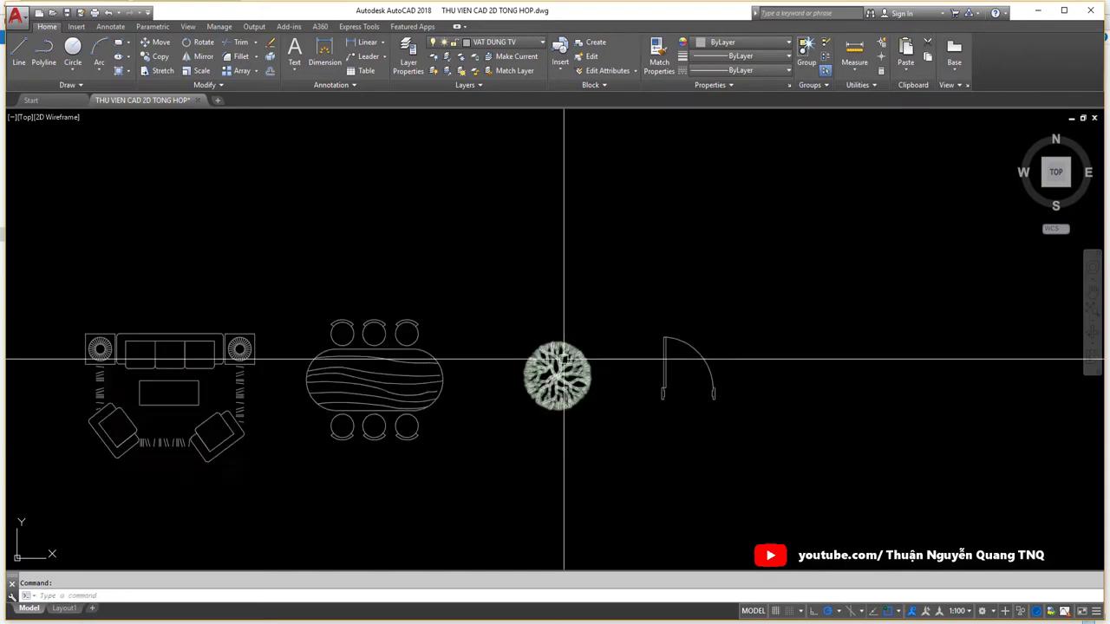
scroll(639, 367, "down", 2)
scroll(652, 337, "up", 4)
double_click(652, 337)
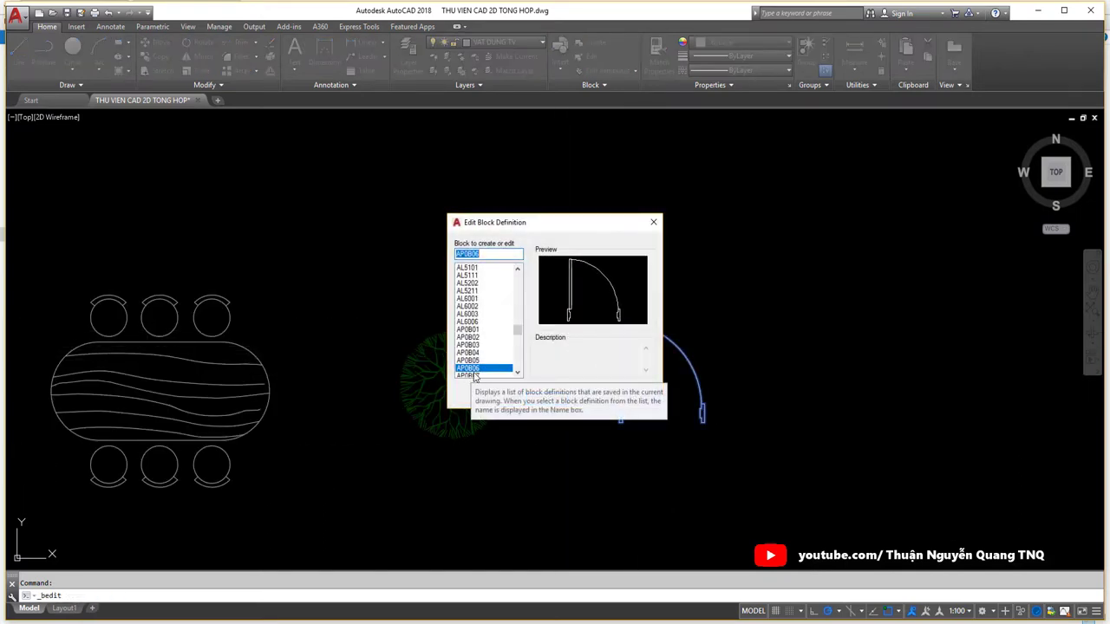
left_click(479, 370)
left_click(593, 397)
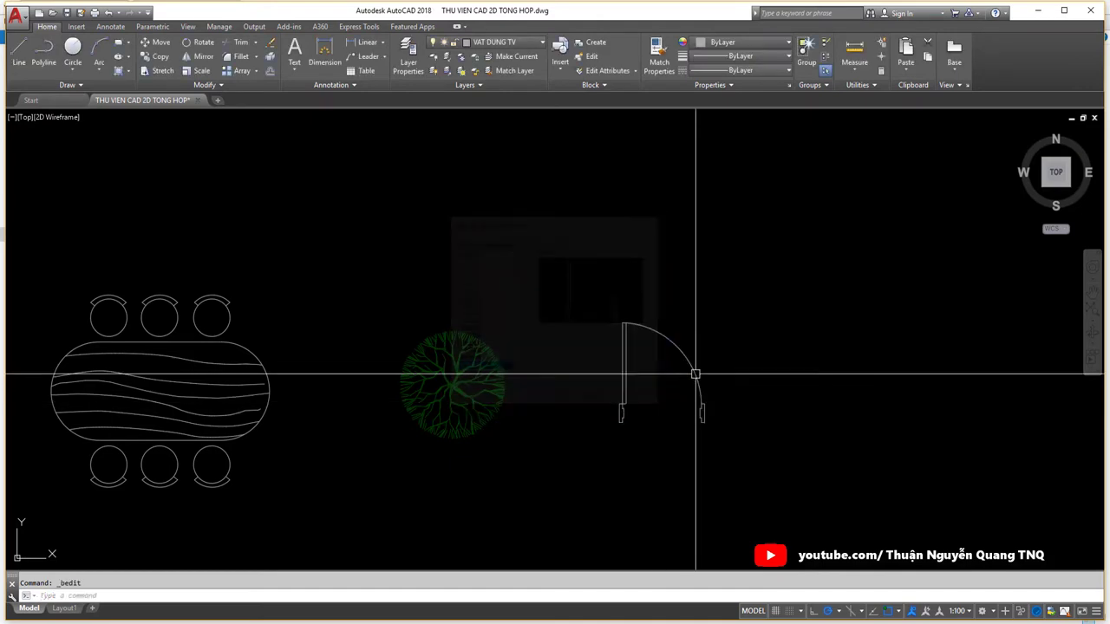
Step: Measure the door frame with DIST to confirm it is 900 wide
scroll(694, 407, "up", 4)
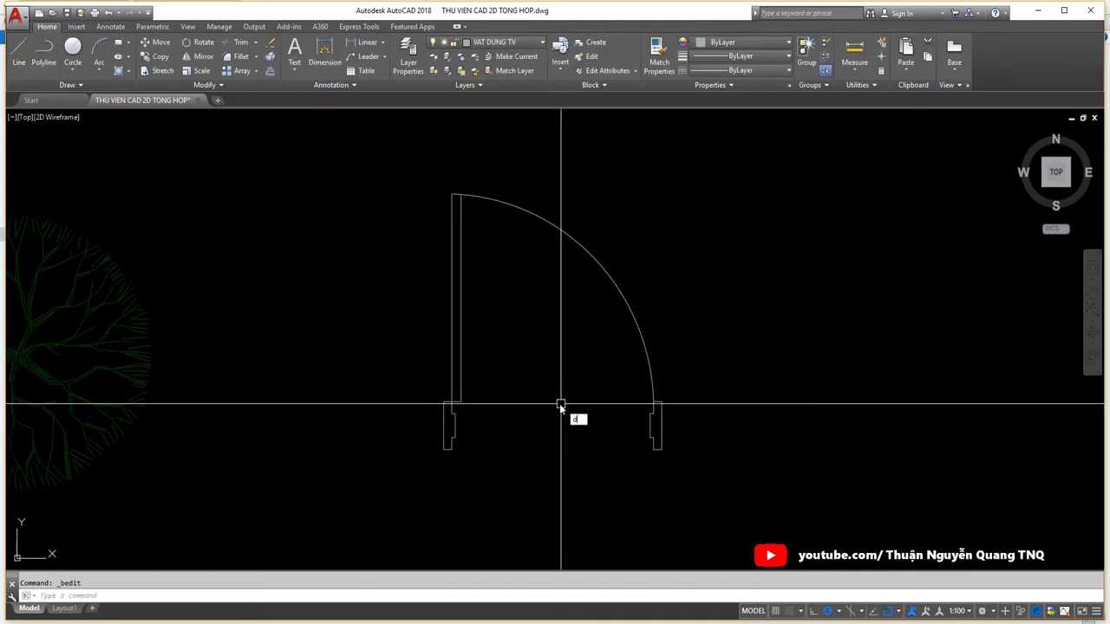
type("i")
key("Return")
left_click(445, 449)
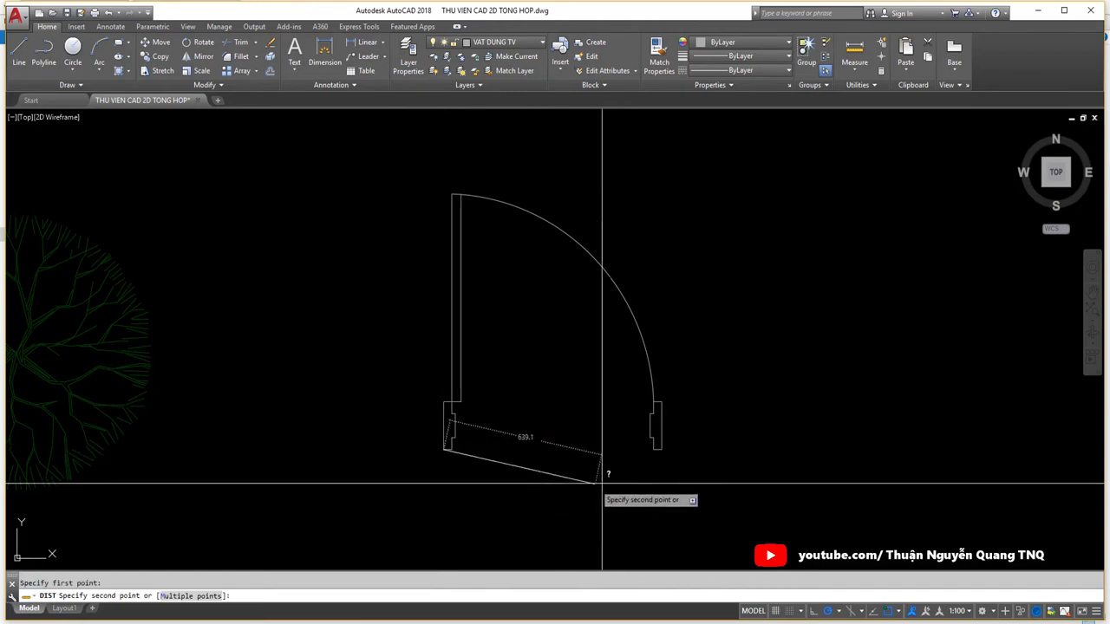
left_click(661, 450)
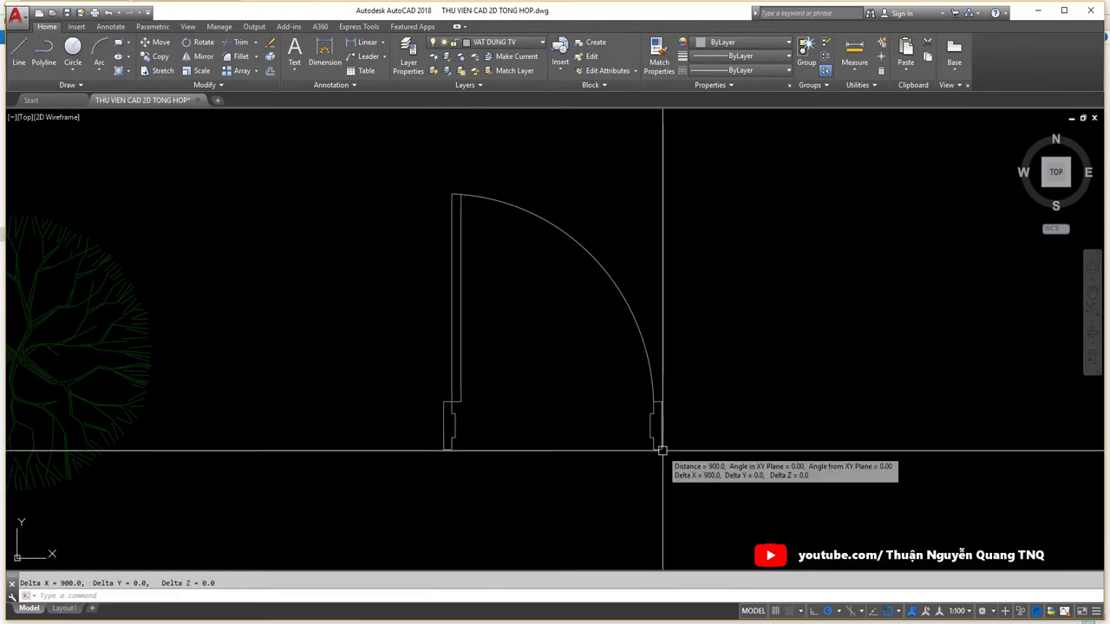
scroll(624, 390, "down", 3)
scroll(595, 327, "down", 2)
left_click(580, 339)
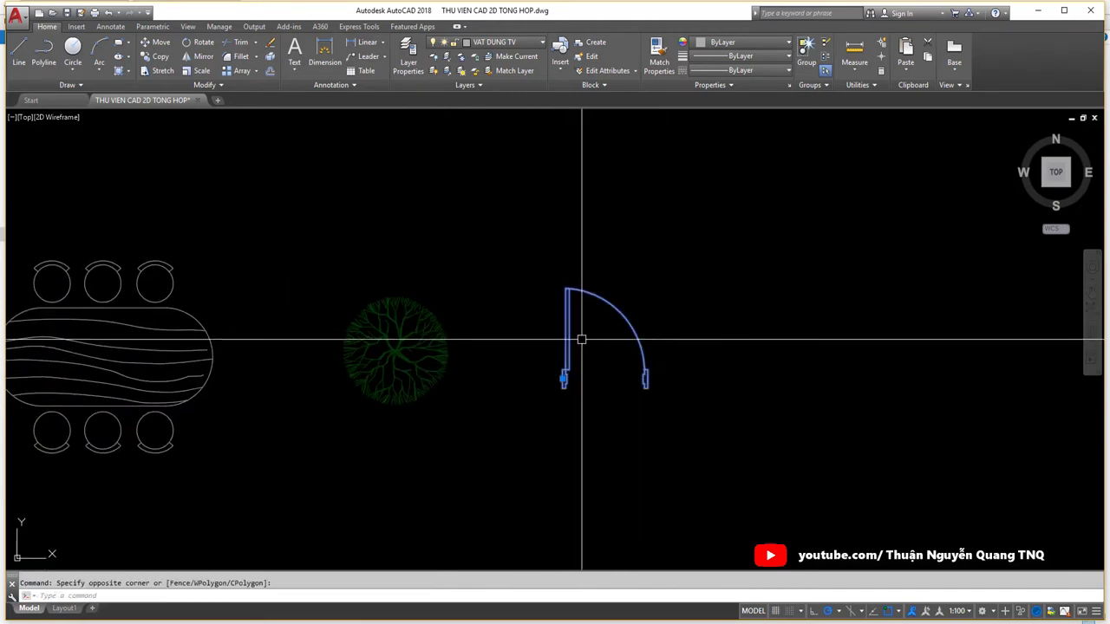
key("Escape")
Step: Start the RB rename-block routine
scroll(568, 341, "up", 2)
scroll(607, 347, "down", 3)
scroll(662, 337, "up", 3)
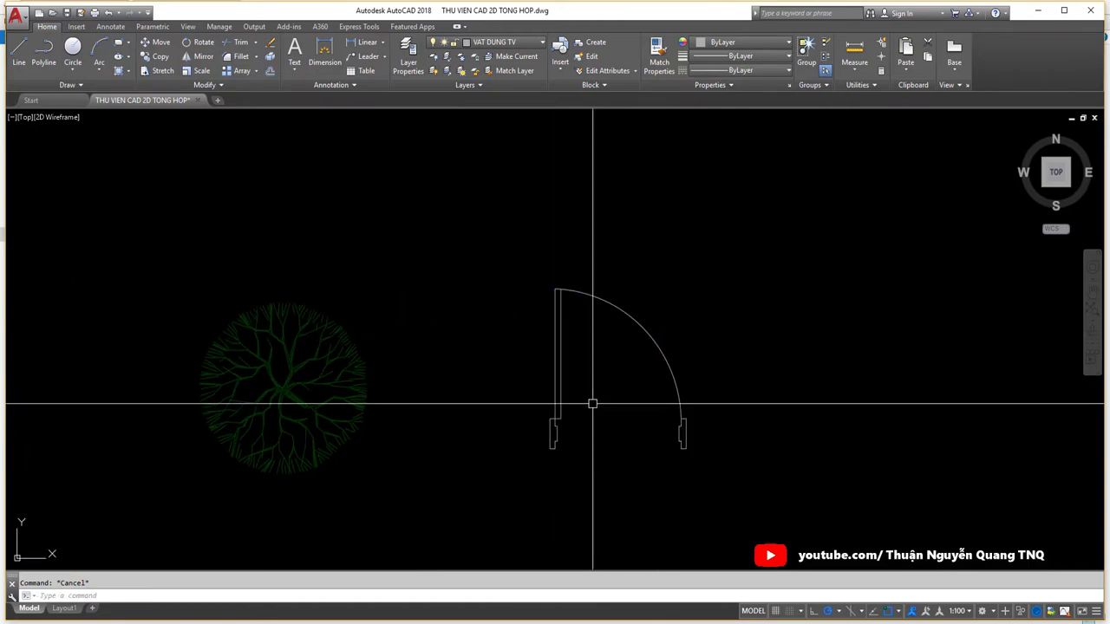
type("f")
key("Return")
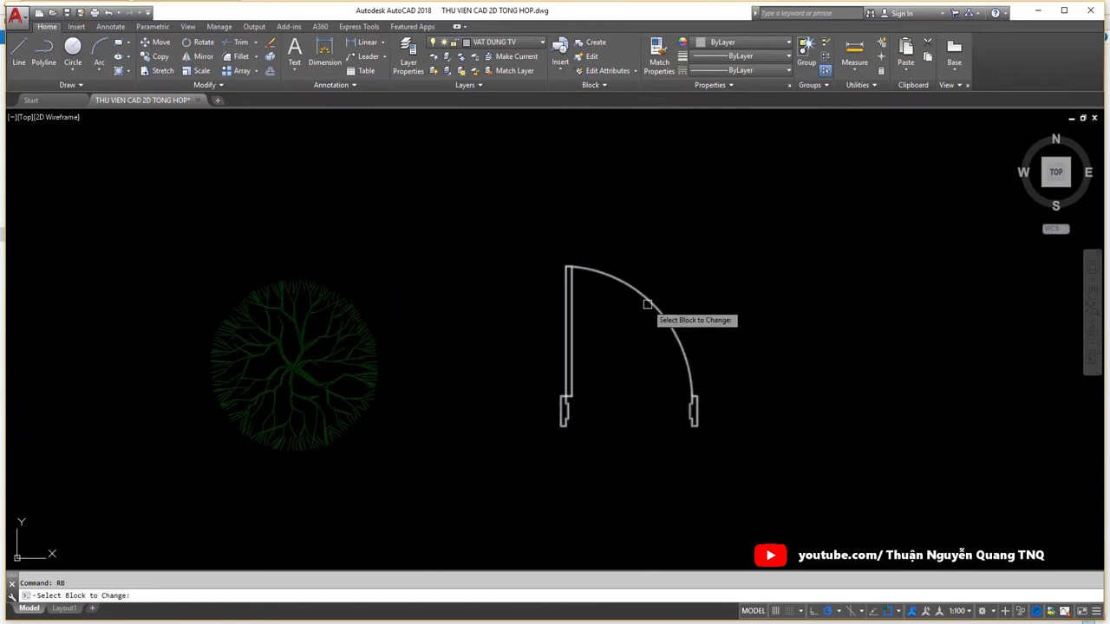
Step: Pick the door and give its block the new name 'KT-Cua Don 900'
left_click(642, 305)
type("KT-Cua Don 900")
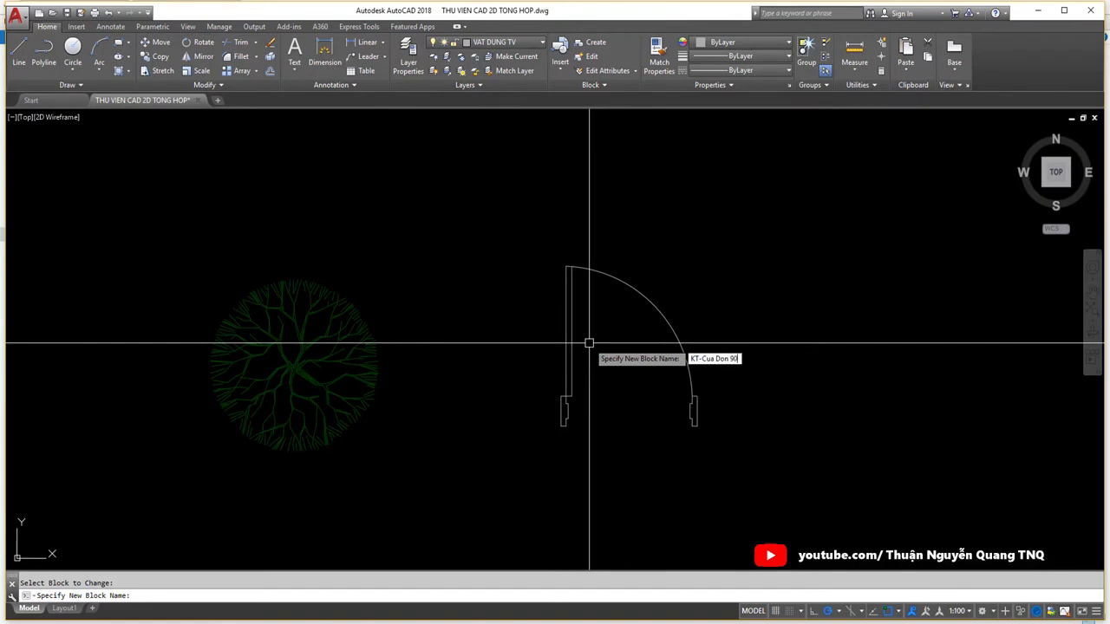
key("Return")
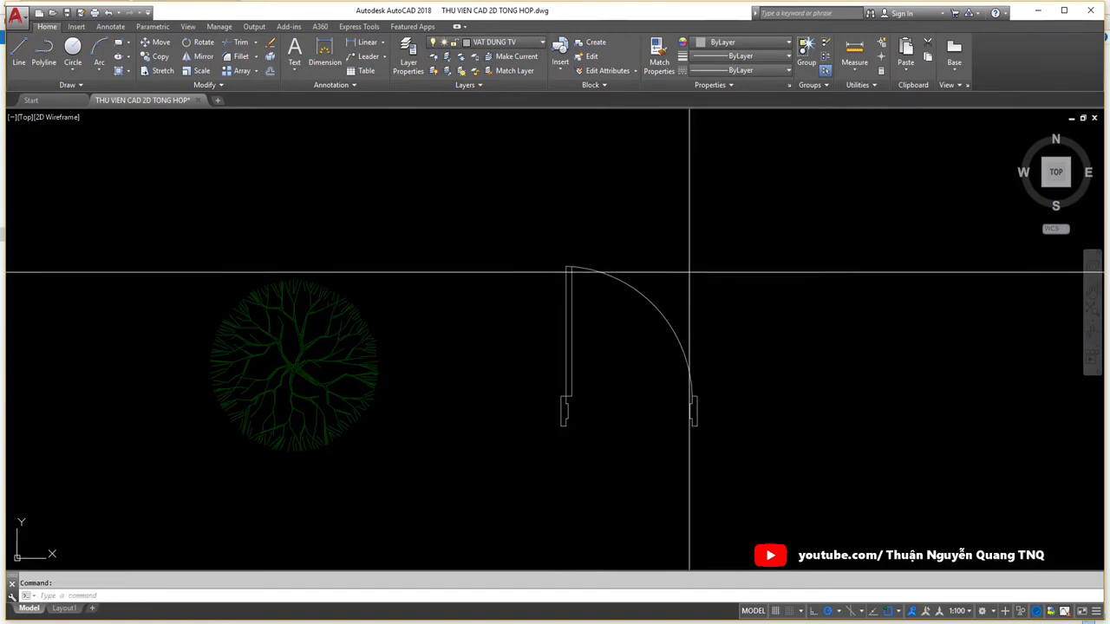
left_click(639, 307)
key("Escape")
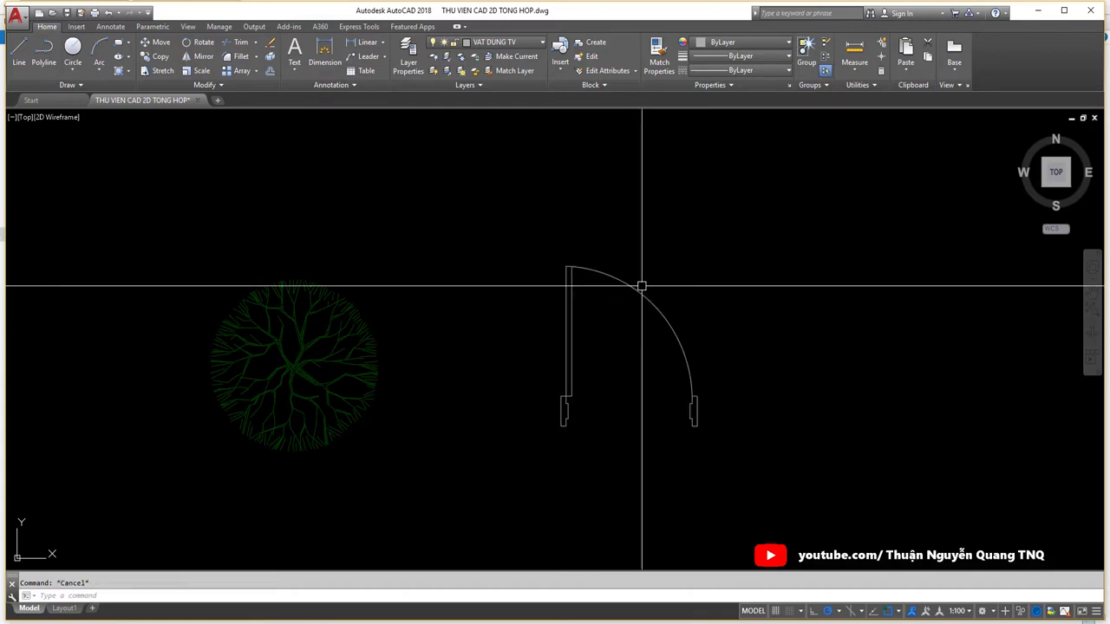
left_click(638, 293)
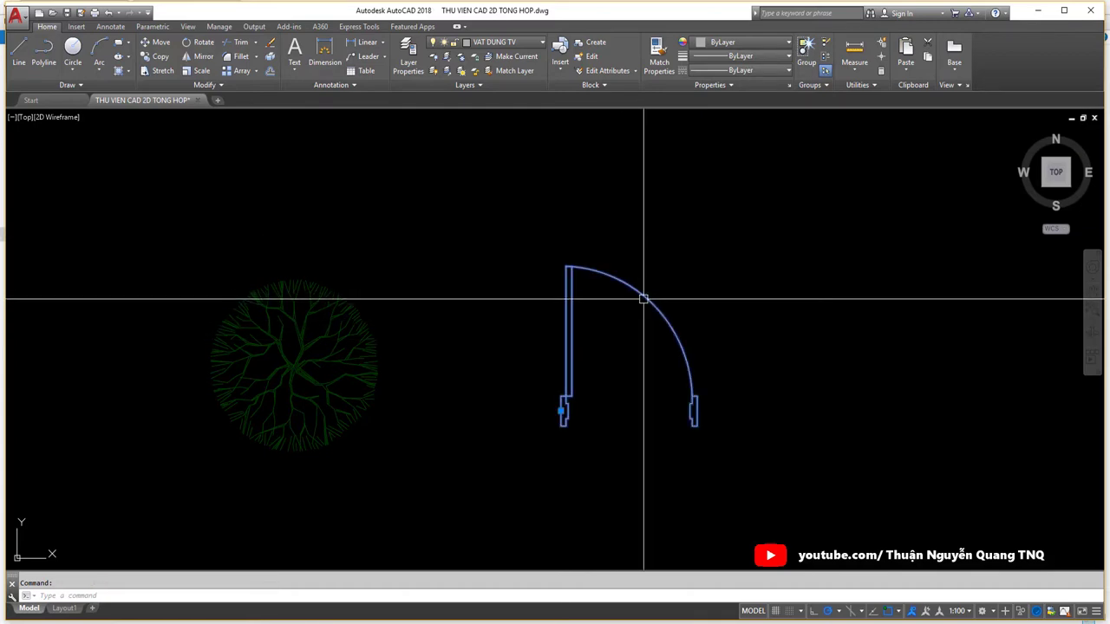
double_click(639, 293)
key("Escape")
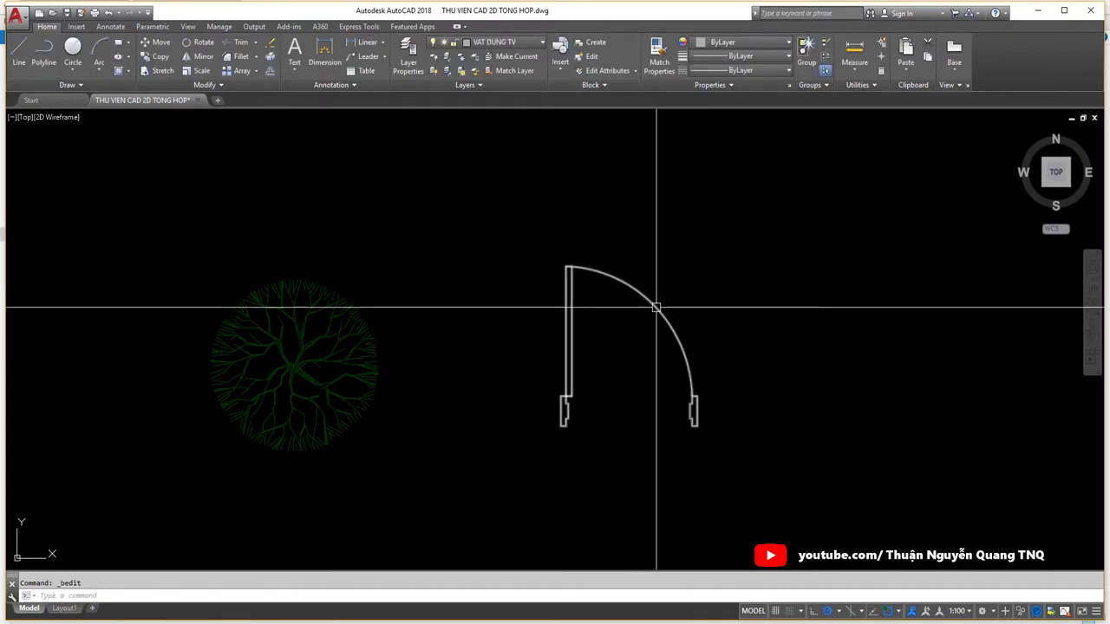
left_click(635, 338)
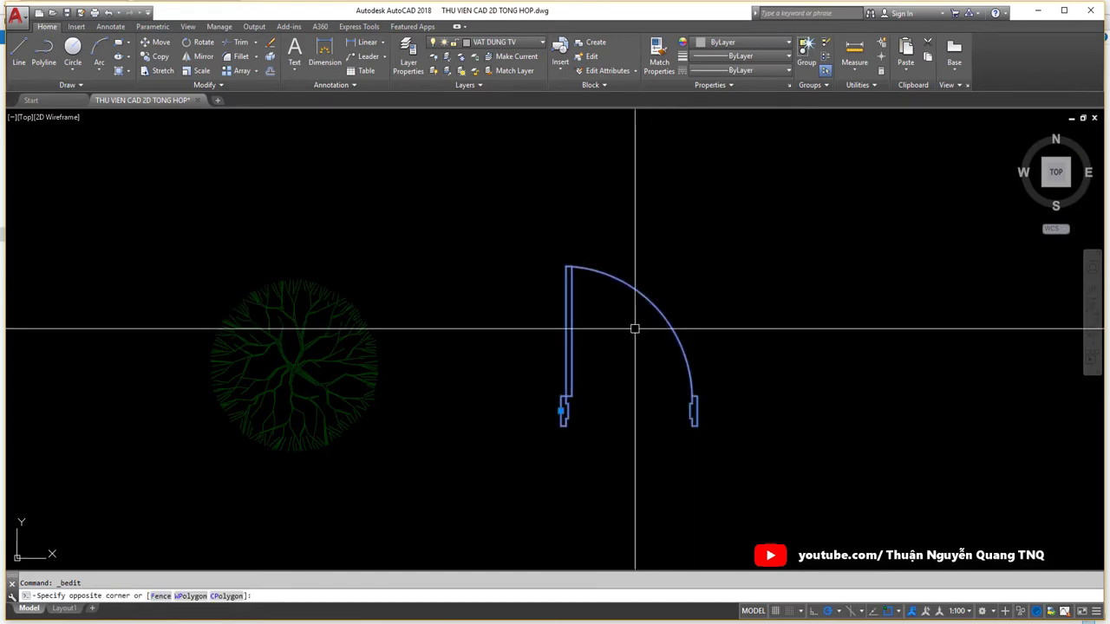
left_click(671, 355)
double_click(569, 381)
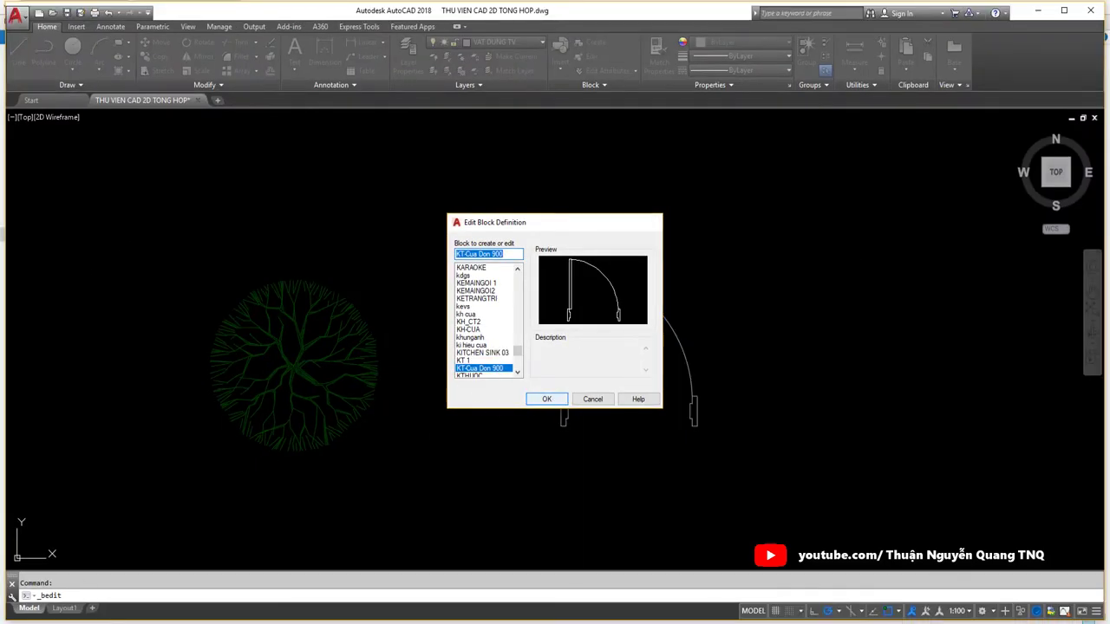
left_click(546, 399)
scroll(657, 408, "up", 2)
scroll(590, 364, "up", 3)
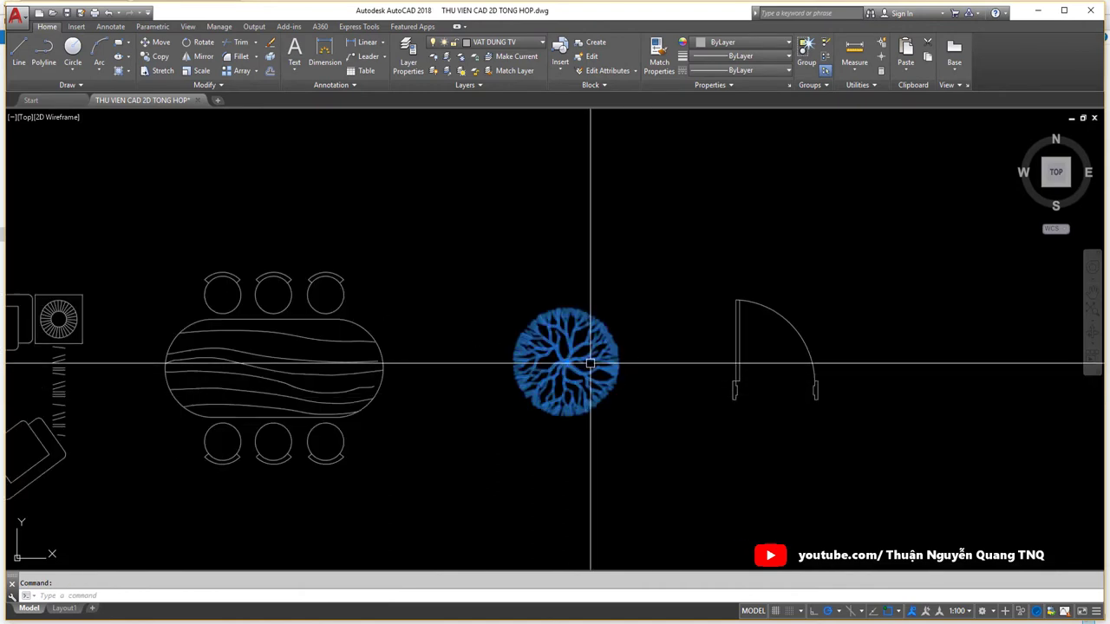
Step: Check the tree block's name cay6, then use RB to rename it 'KT- Cay MB'
double_click(605, 365)
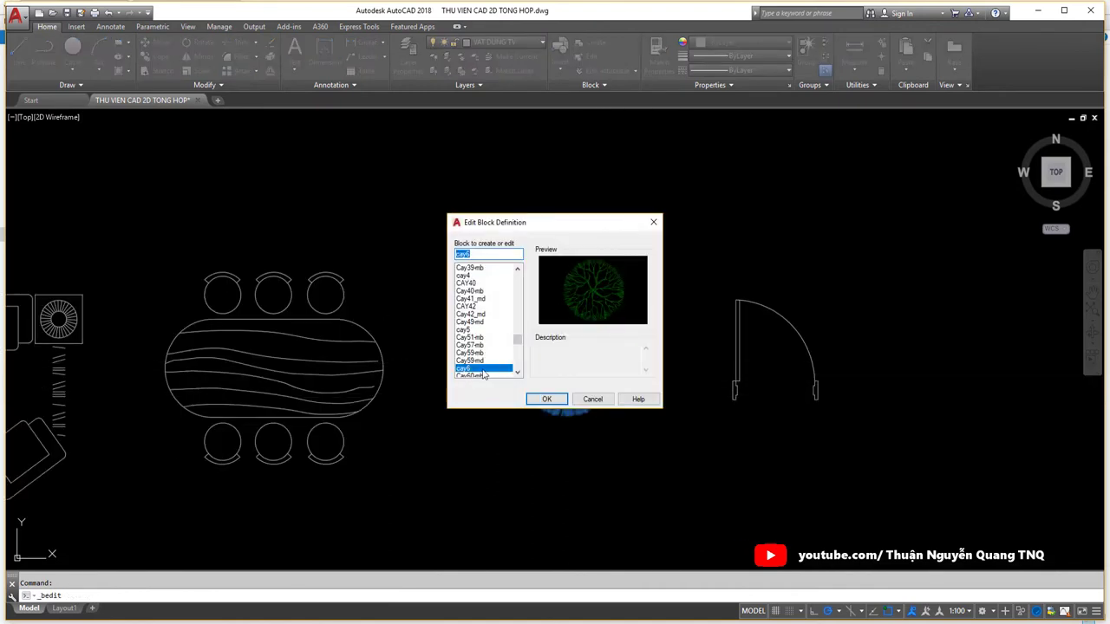
left_click(592, 399)
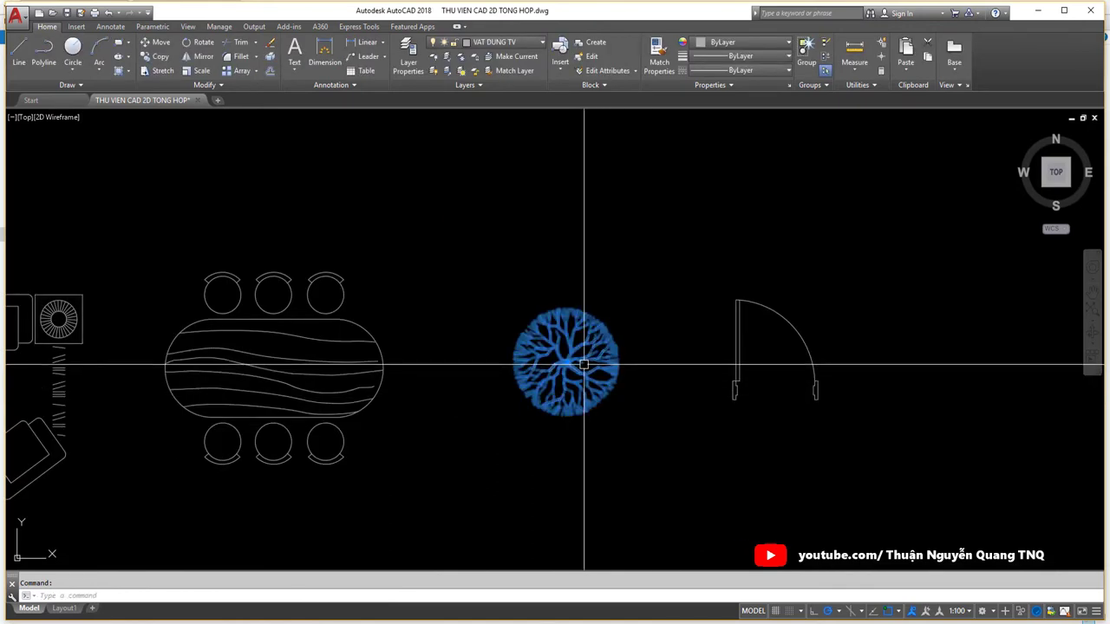
double_click(583, 365)
type("rb")
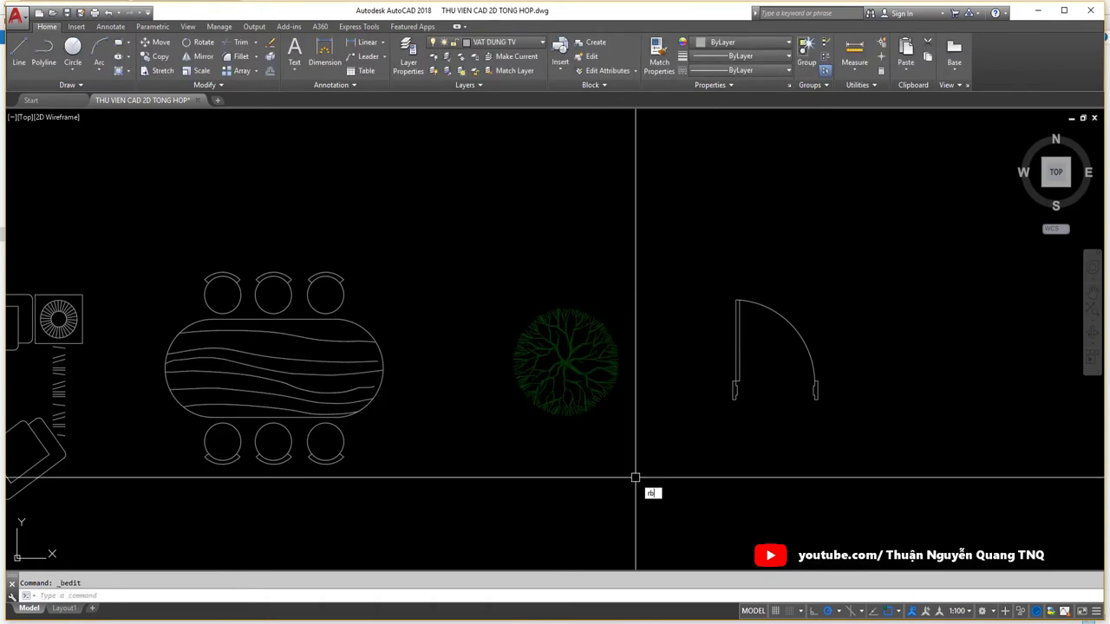
key("Return")
left_click(593, 383)
type("KT- Cay MB")
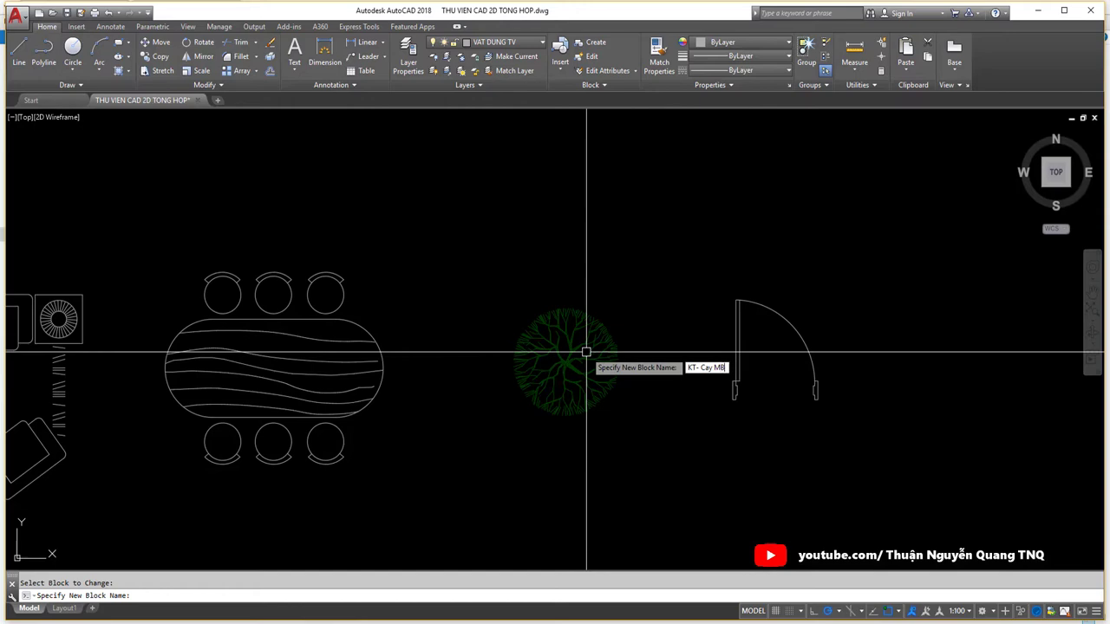
key("Return")
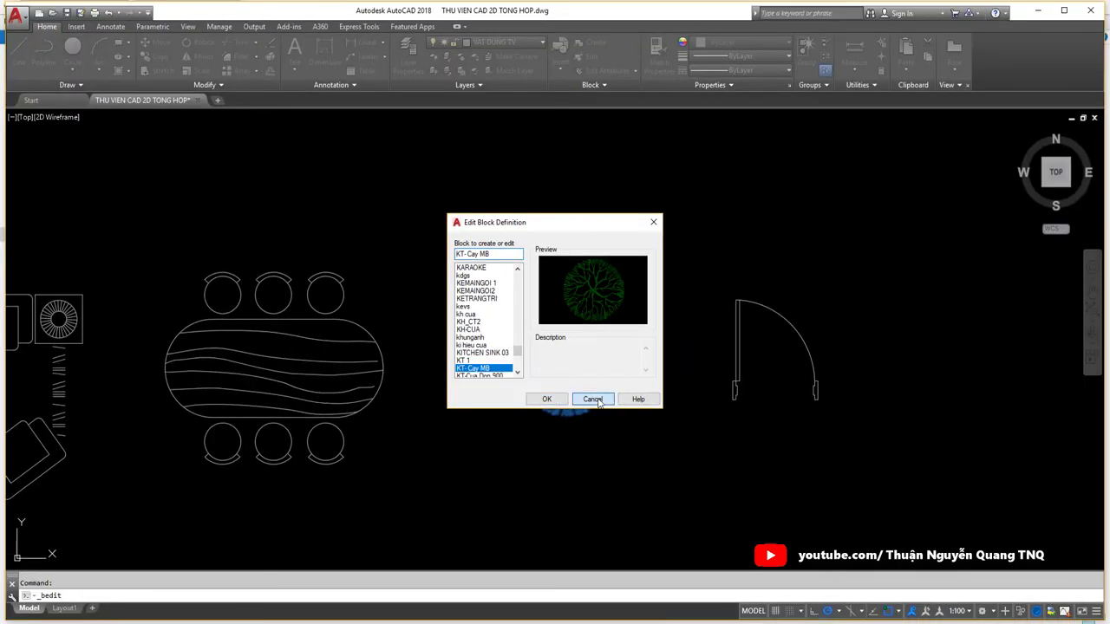
Step: Close the tree's definition and look up the dining table block's current name
left_click(594, 399)
scroll(540, 414, "down", 5)
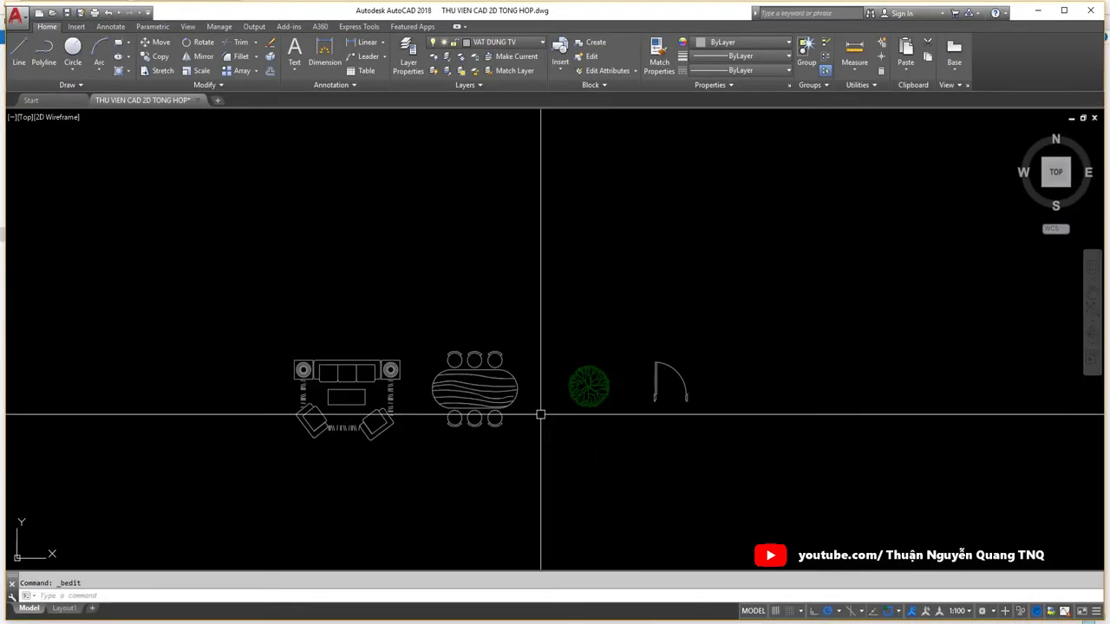
scroll(569, 372, "up", 5)
double_click(569, 358)
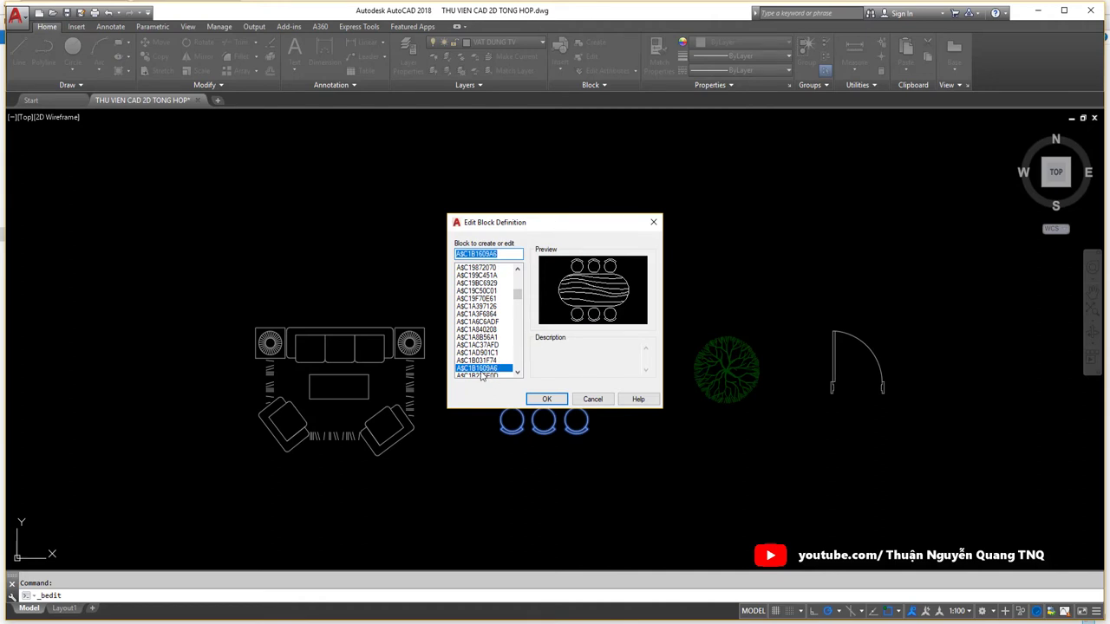
left_click(654, 222)
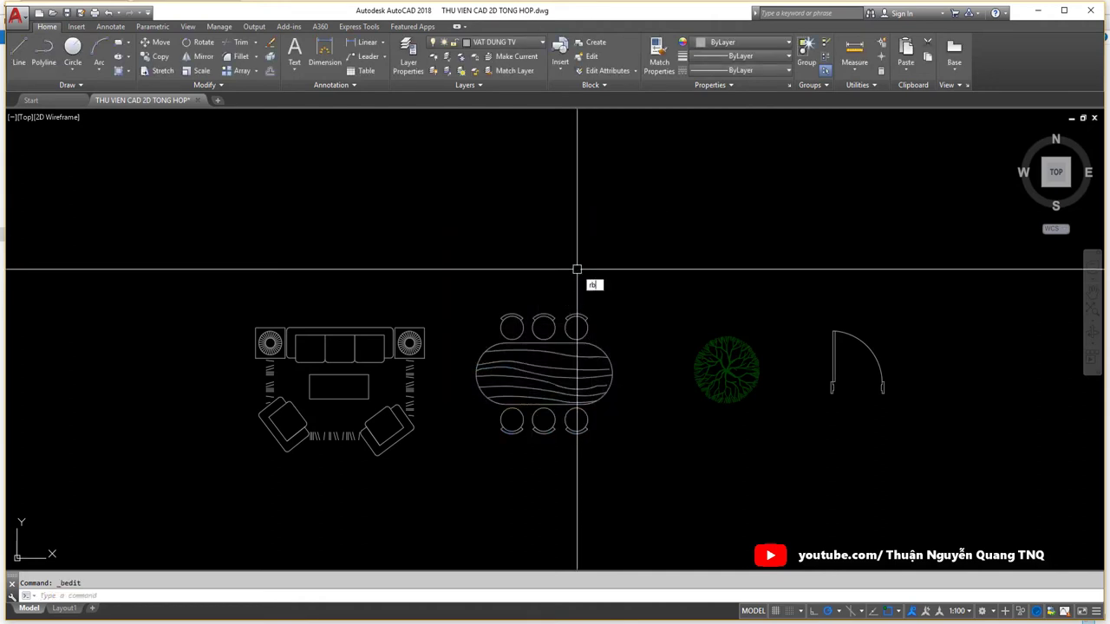
Step: Rename the dining table block to 'KT- Ban An 6slot', then view the sofa's name salon2
key("Return")
left_click(575, 344)
type("KT- Ban An 6slot")
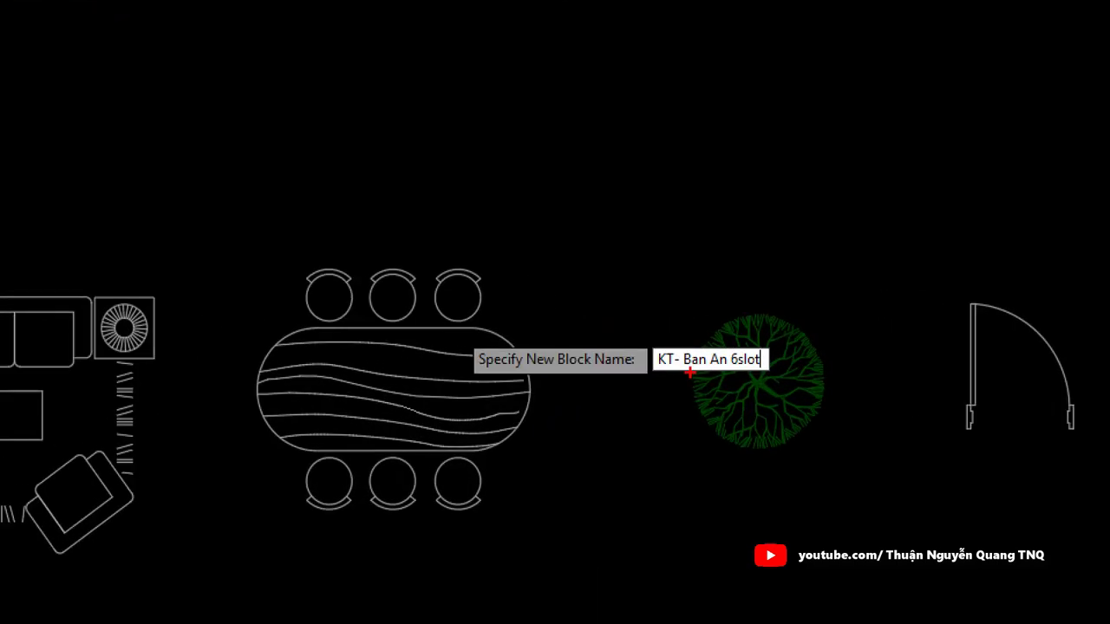
key("Return")
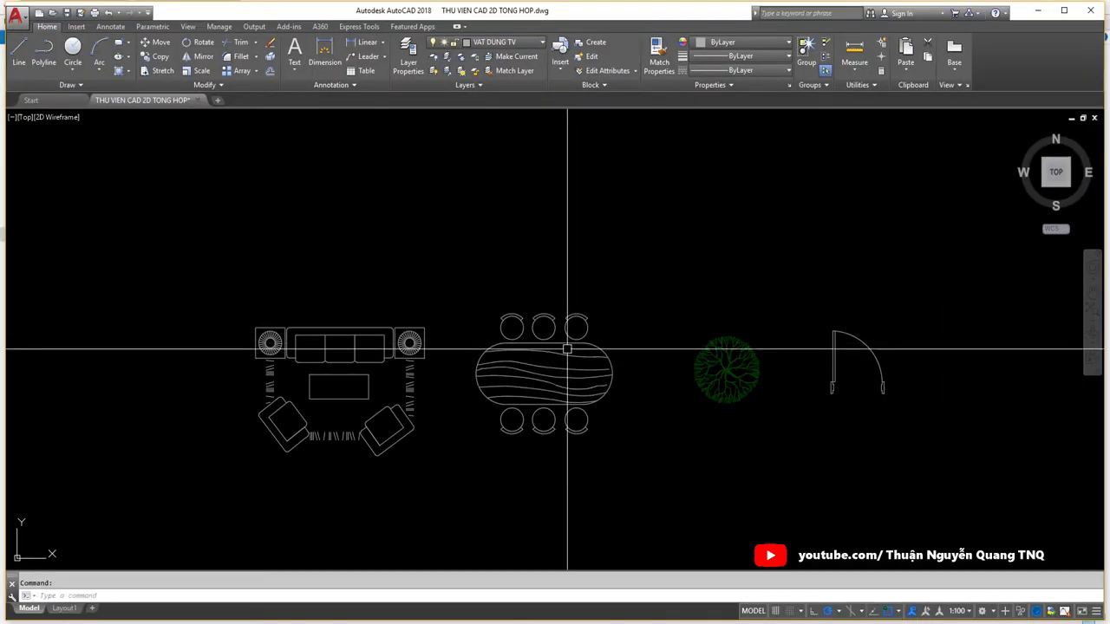
middle_click_drag(509, 349, 661, 340)
double_click(570, 355)
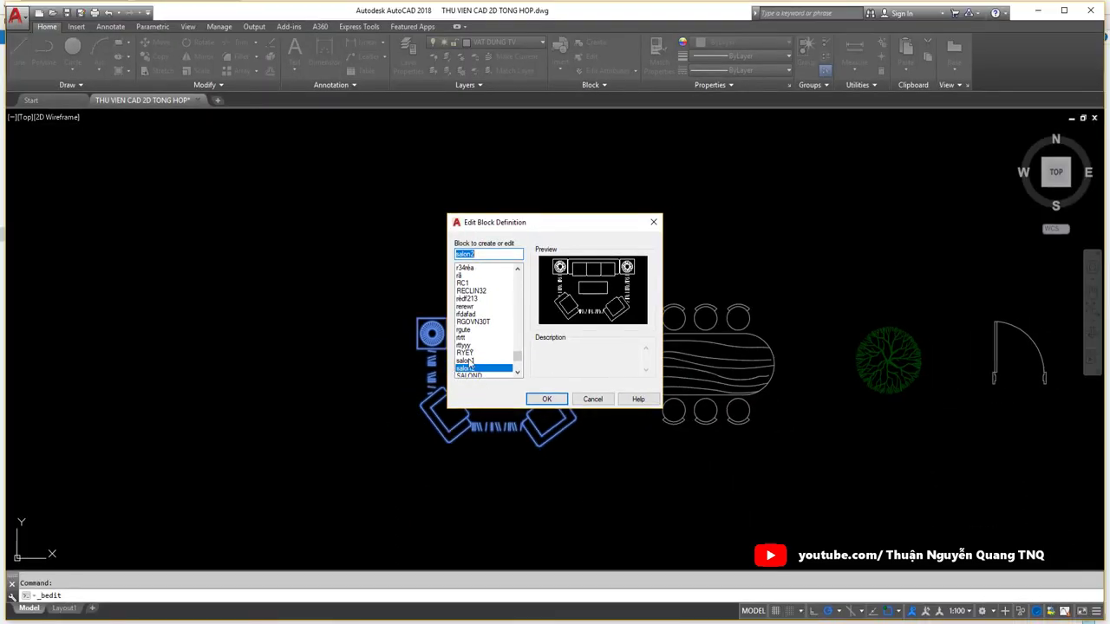
Step: Use RB on the sofa to rename its block 'KT- Sofa'
left_click(593, 399)
left_click(530, 395)
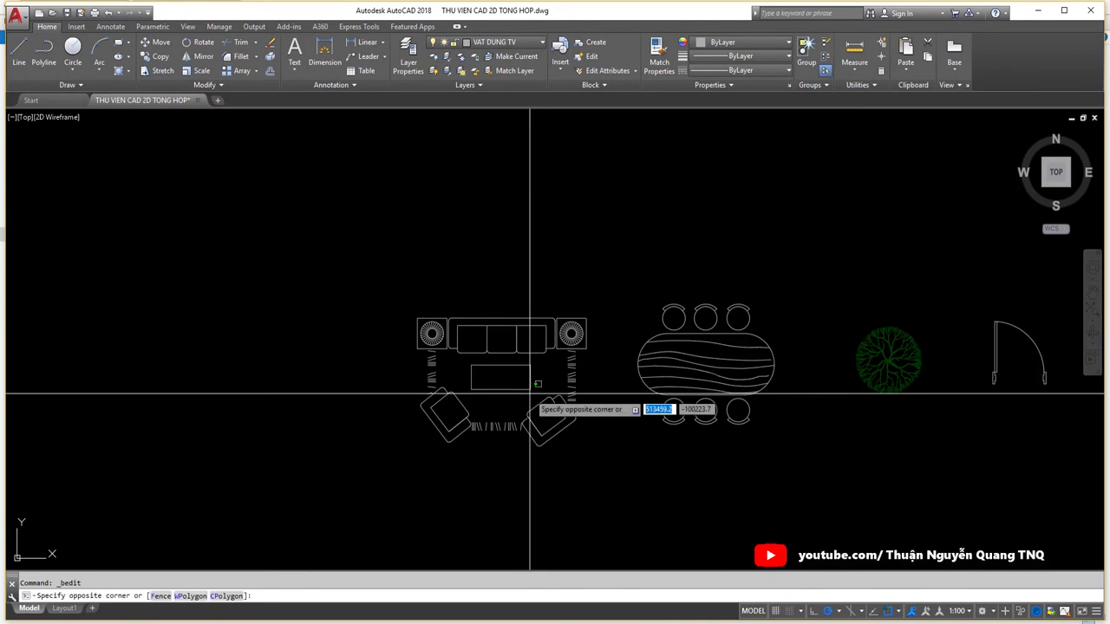
left_click(478, 388)
double_click(478, 388)
left_click(593, 399)
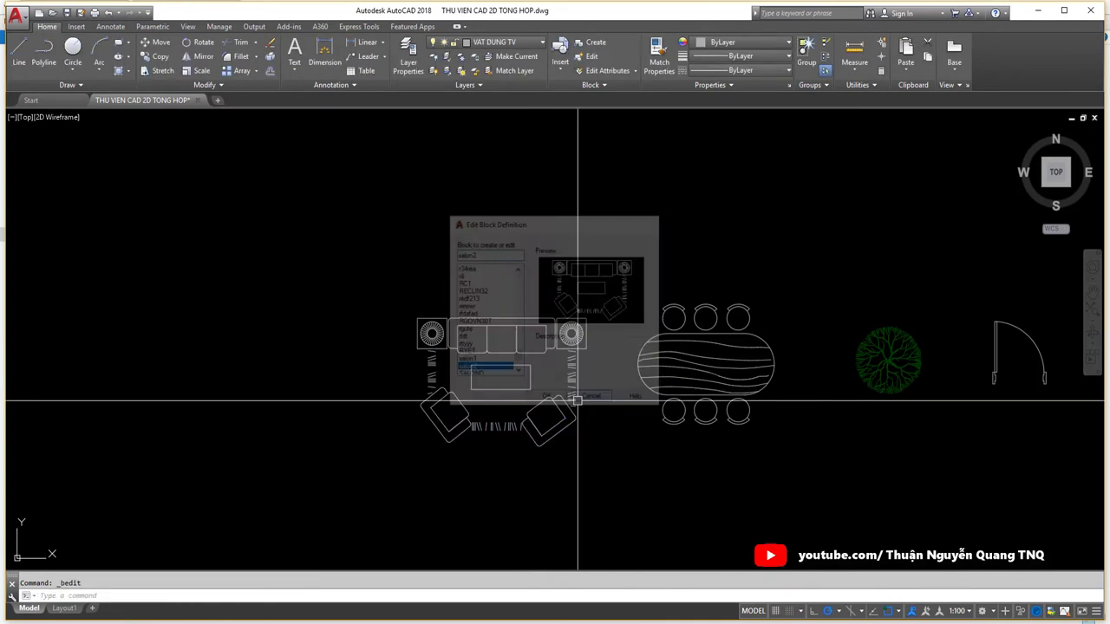
type("RB")
left_click(534, 370)
type("KT- Sofa")
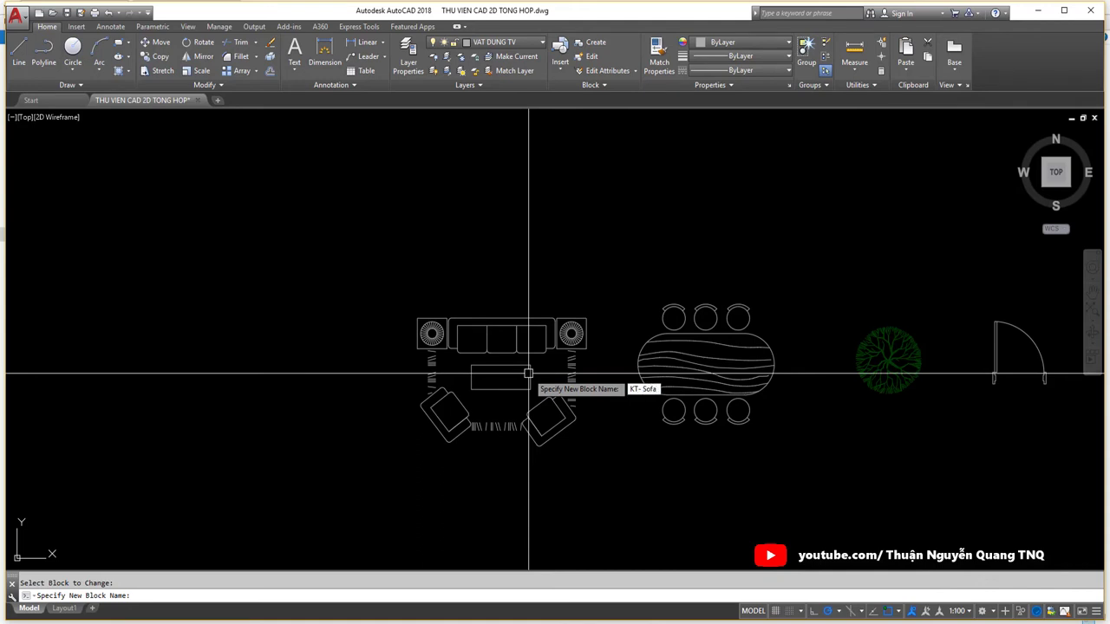
key("Return")
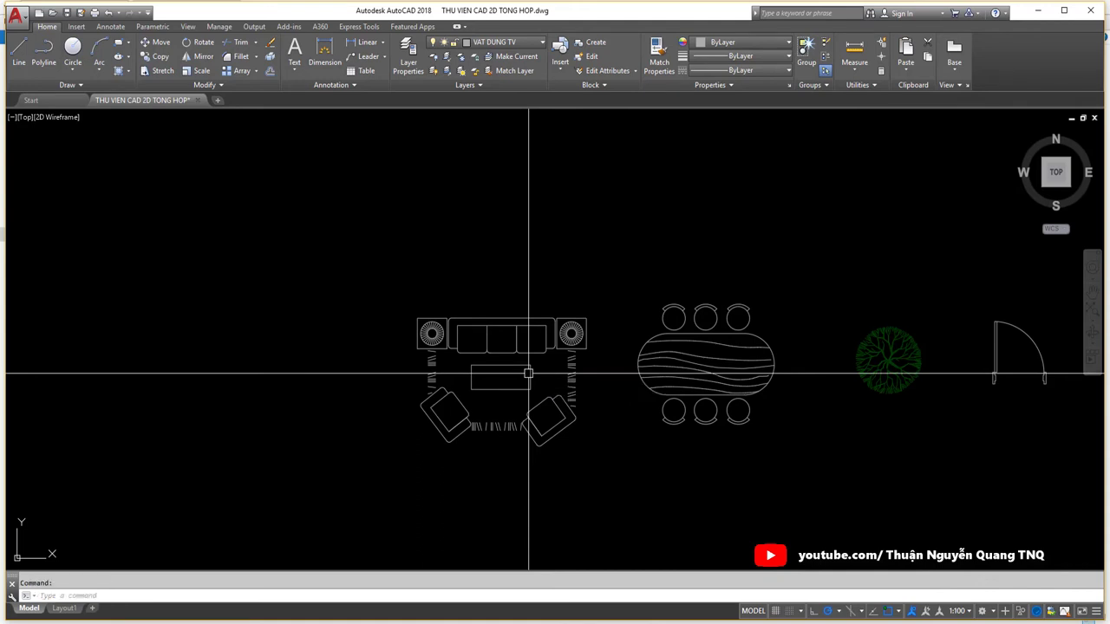
Step: Verify the new names of the sofa, dining table, tree and door blocks
scroll(528, 373, "down", 4)
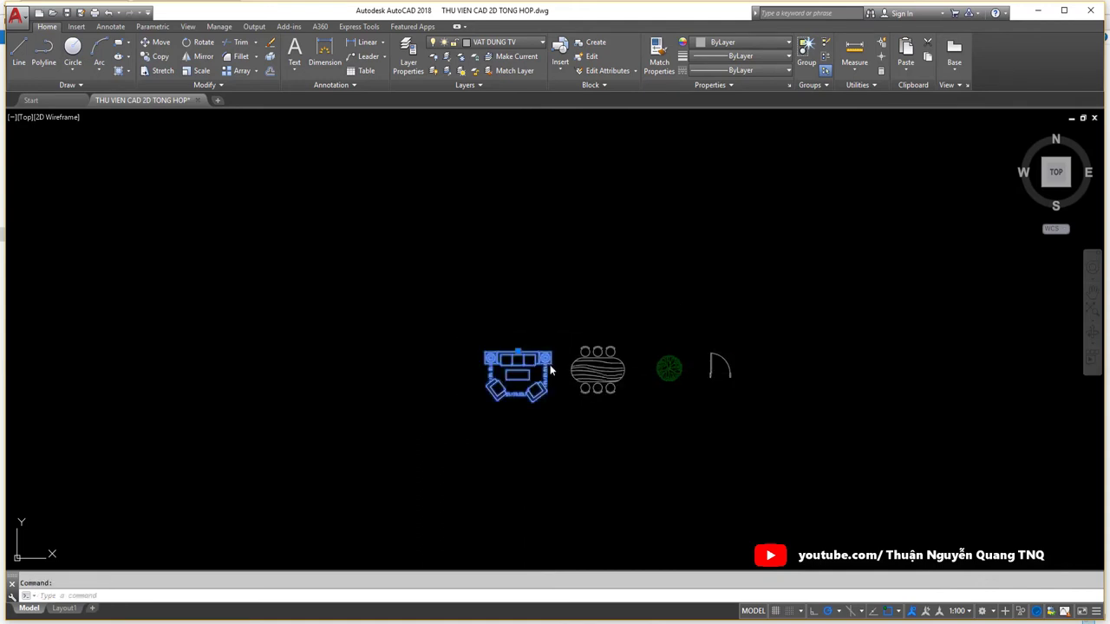
double_click(525, 371)
key("Escape")
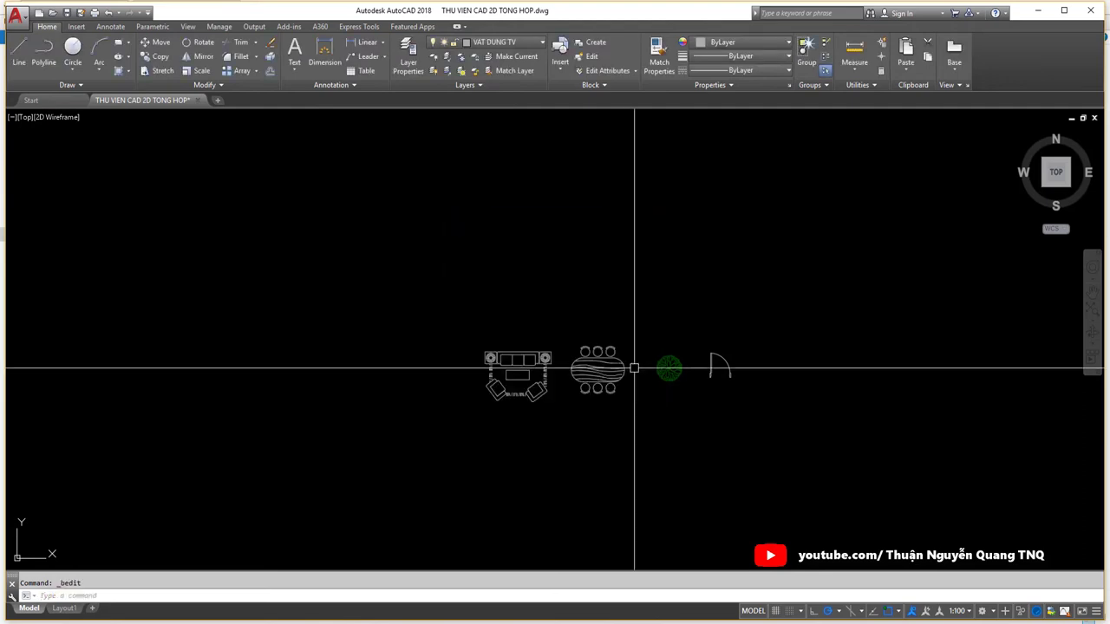
double_click(595, 368)
key("Escape")
double_click(666, 369)
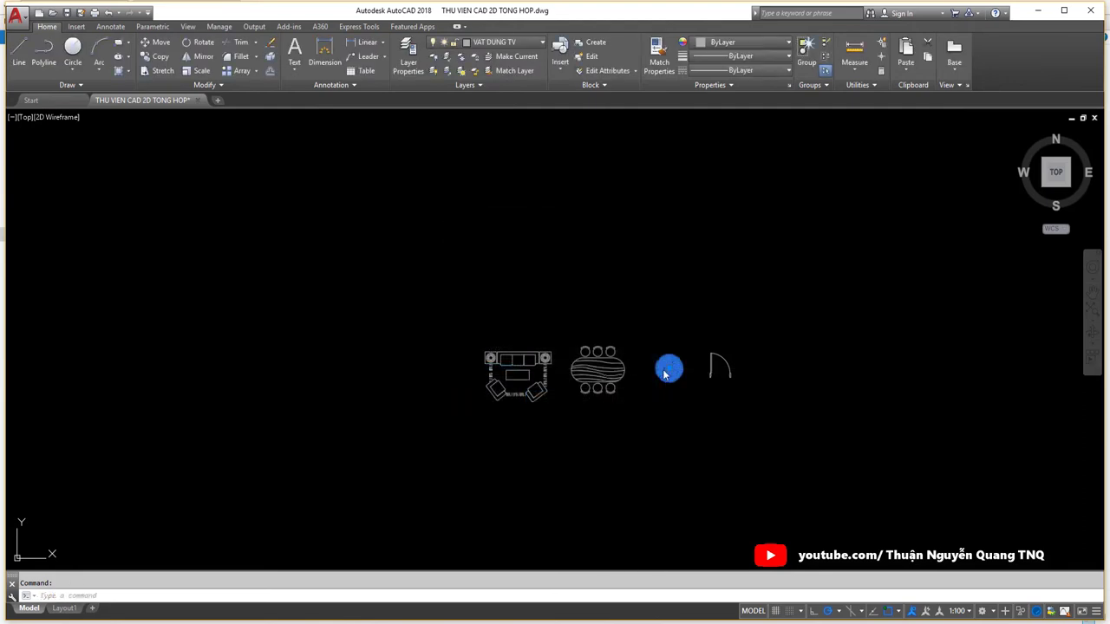
key("Escape")
double_click(675, 369)
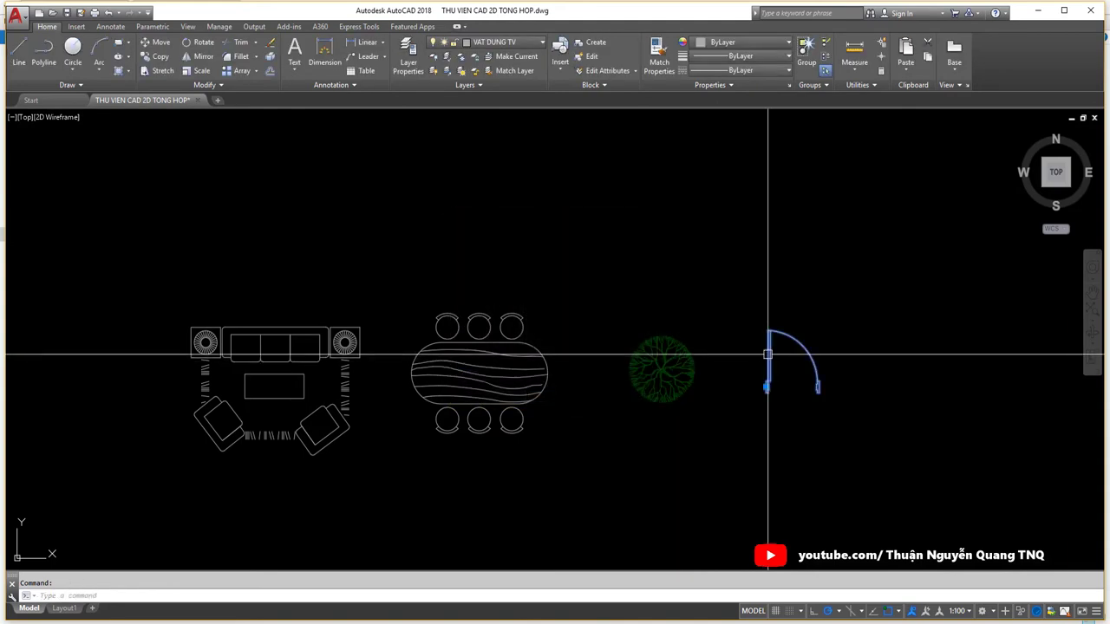
double_click(769, 357)
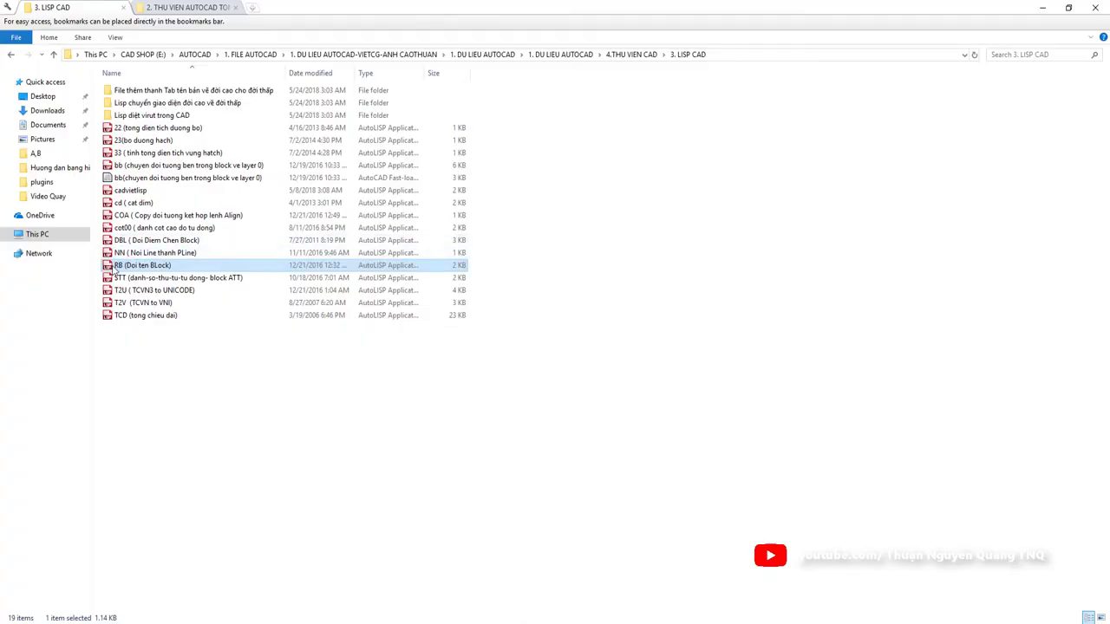
Step: Outline the RB (Doi ten BLock).lsp file row in the 3. LISP CAD folder
left_click_drag(111, 251, 878, 289)
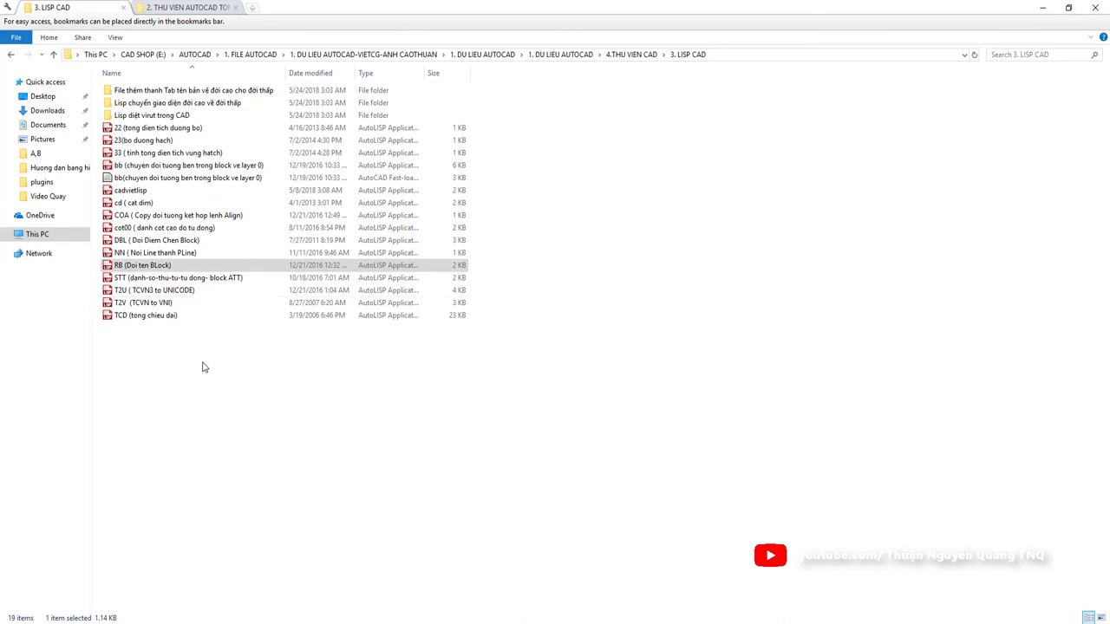
Step: Back in AutoCAD, window-select the four renamed blocks, cancel, and pan them into view
left_click(1043, 11)
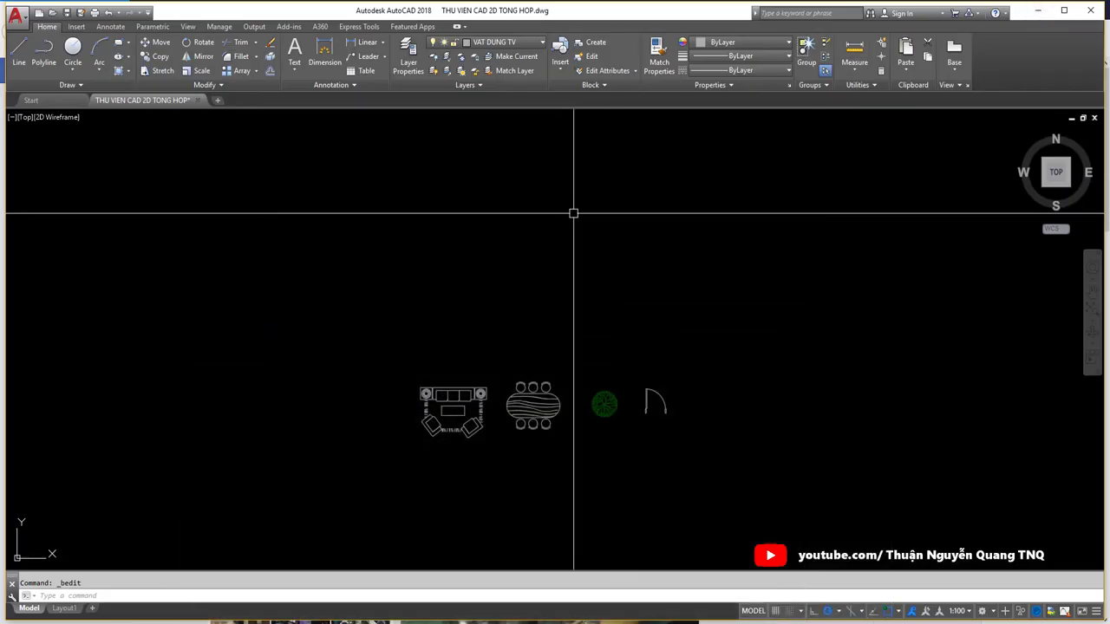
scroll(564, 339, "up", 3)
left_click(912, 384)
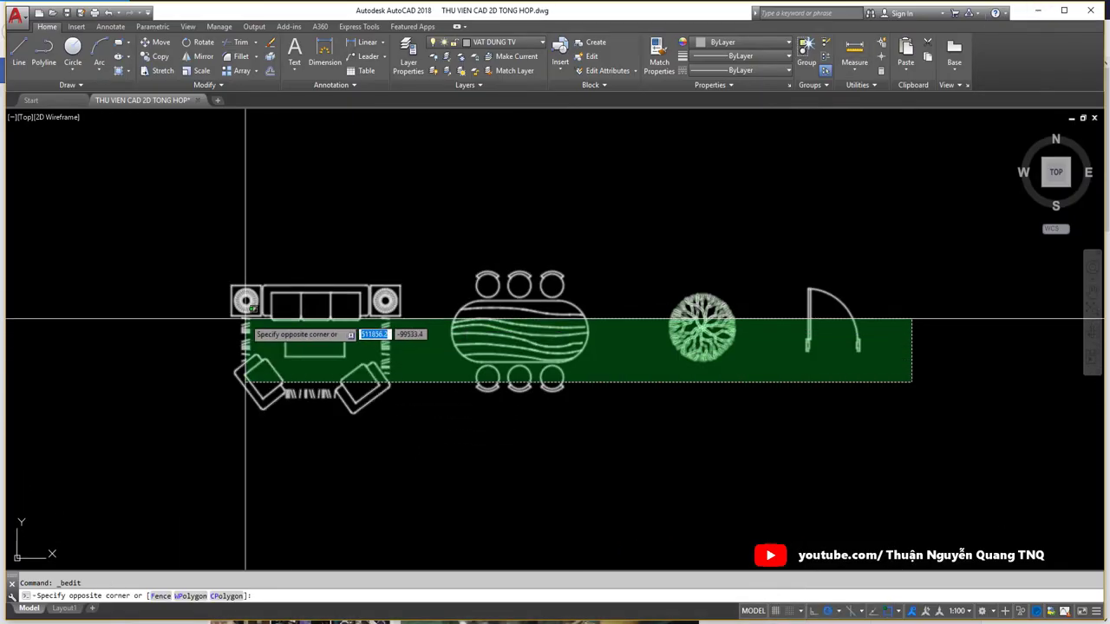
left_click(248, 317)
key("Escape")
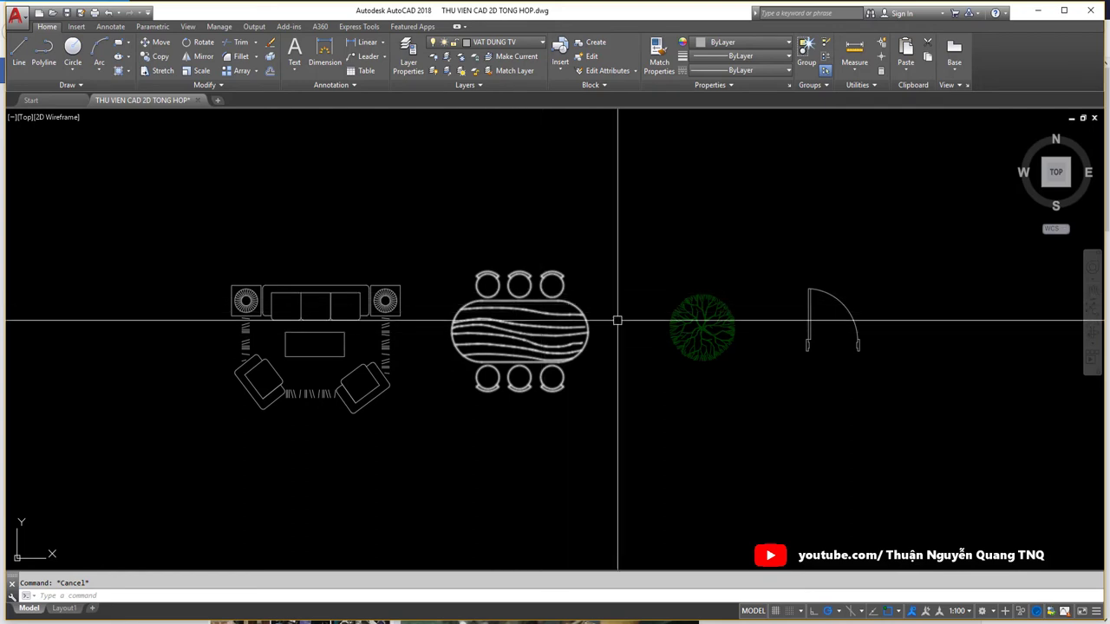
scroll(548, 310, "down", 4)
middle_click_drag(548, 310, 526, 371)
scroll(527, 371, "up", 4)
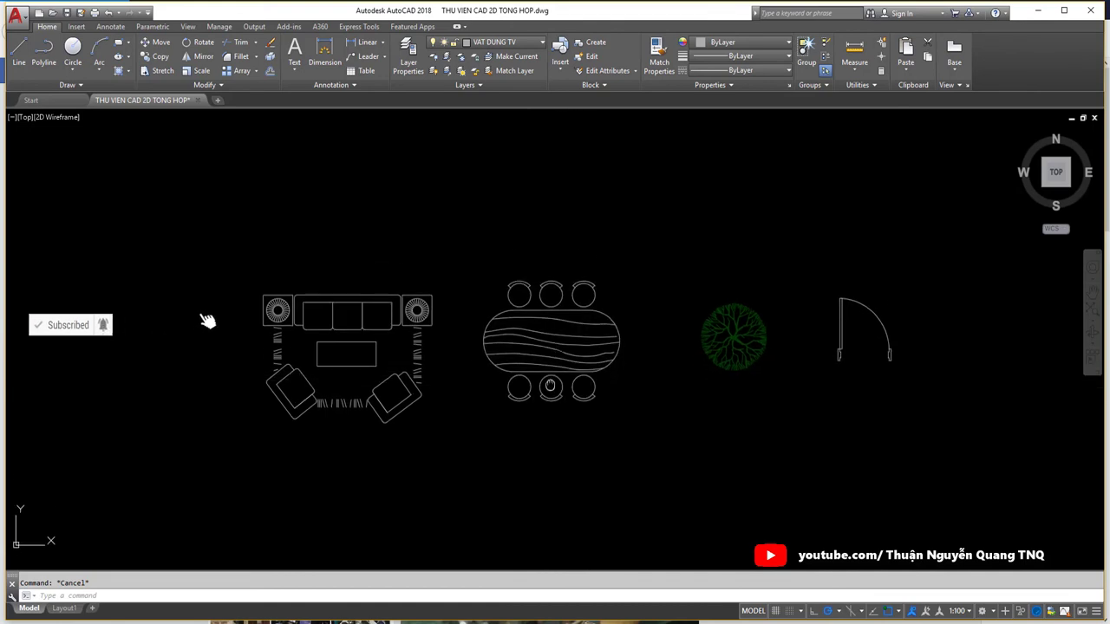
mouse_move(551, 400)
middle_mouse_down()
mouse_move(472, 359)
mouse_move(440, 357)
middle_mouse_up()
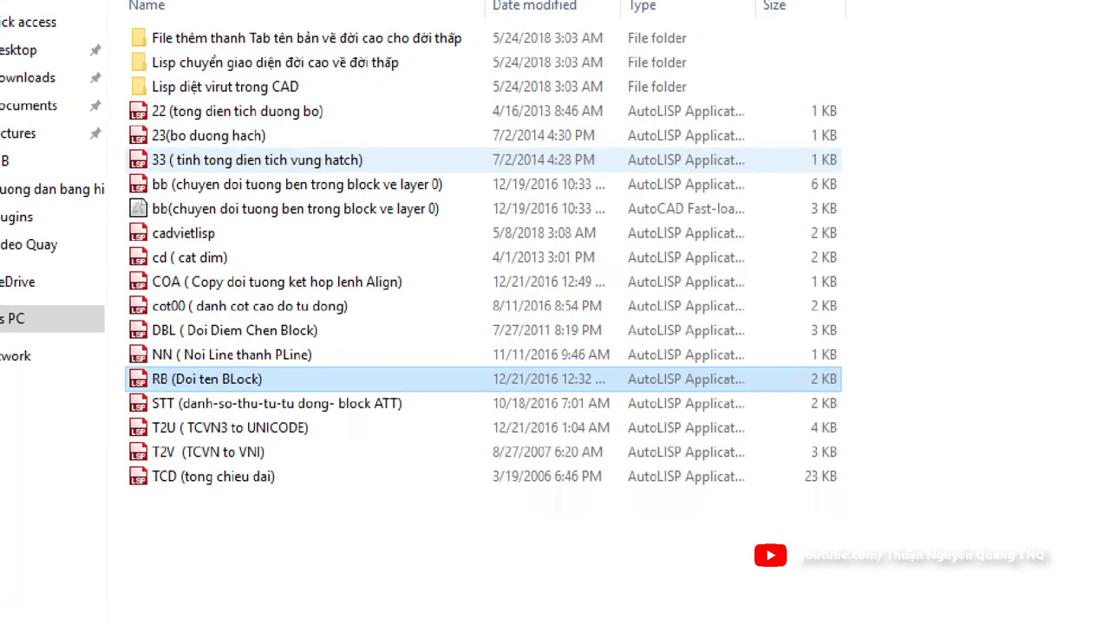
Step: Mark the columns of LISP routine files in the 3. LISP CAD folder, undoing the last mark
left_click_drag(115, 115, 115, 502)
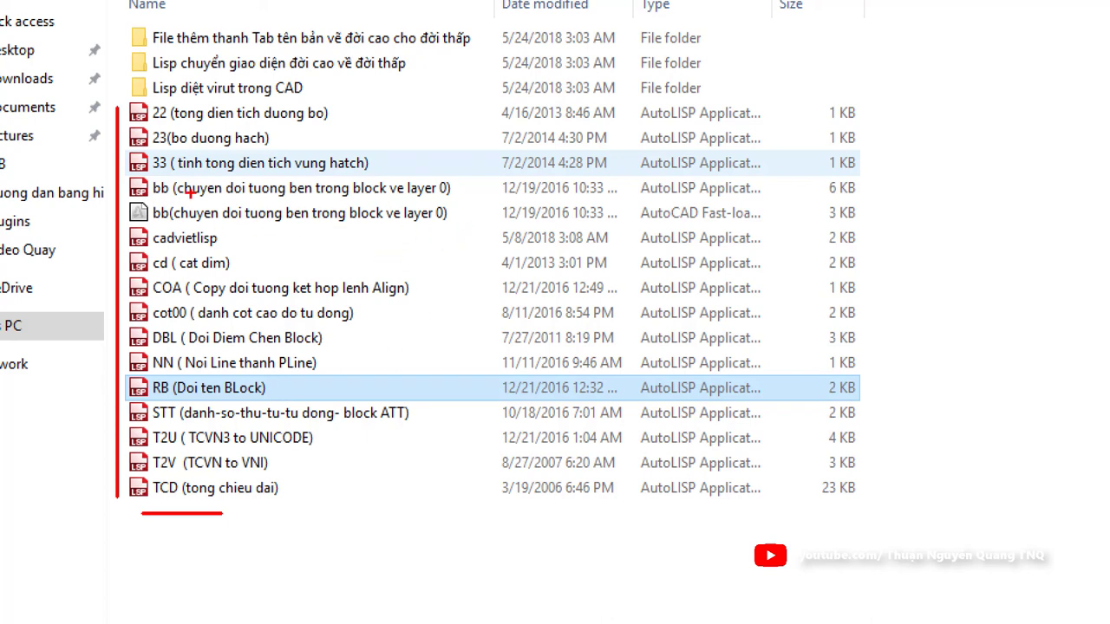
left_click_drag(468, 130, 468, 486)
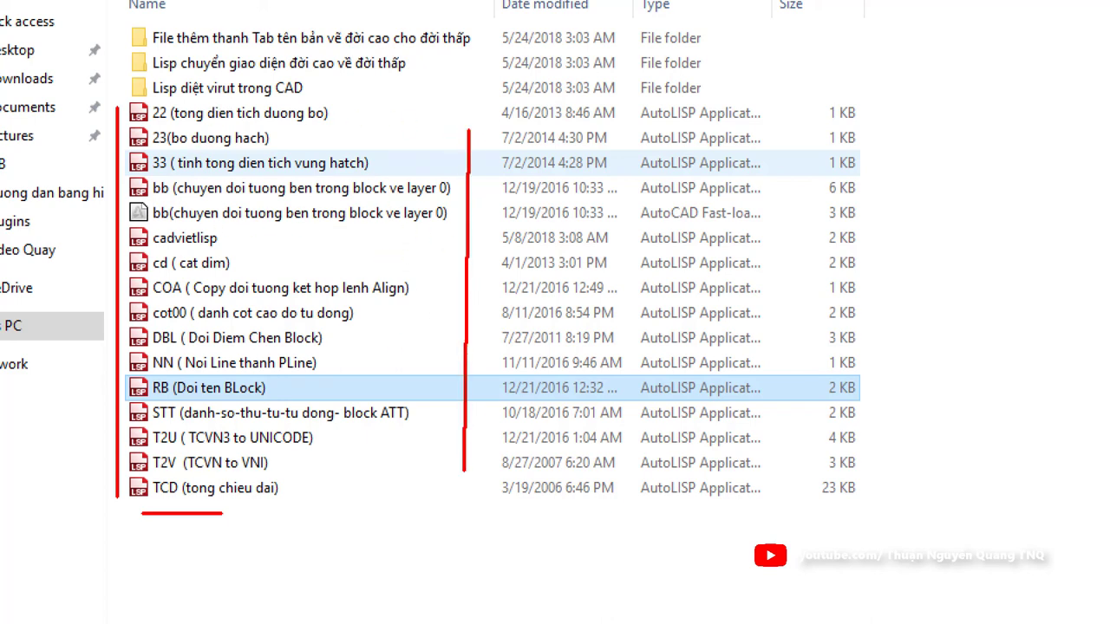
key("ctrl+z")
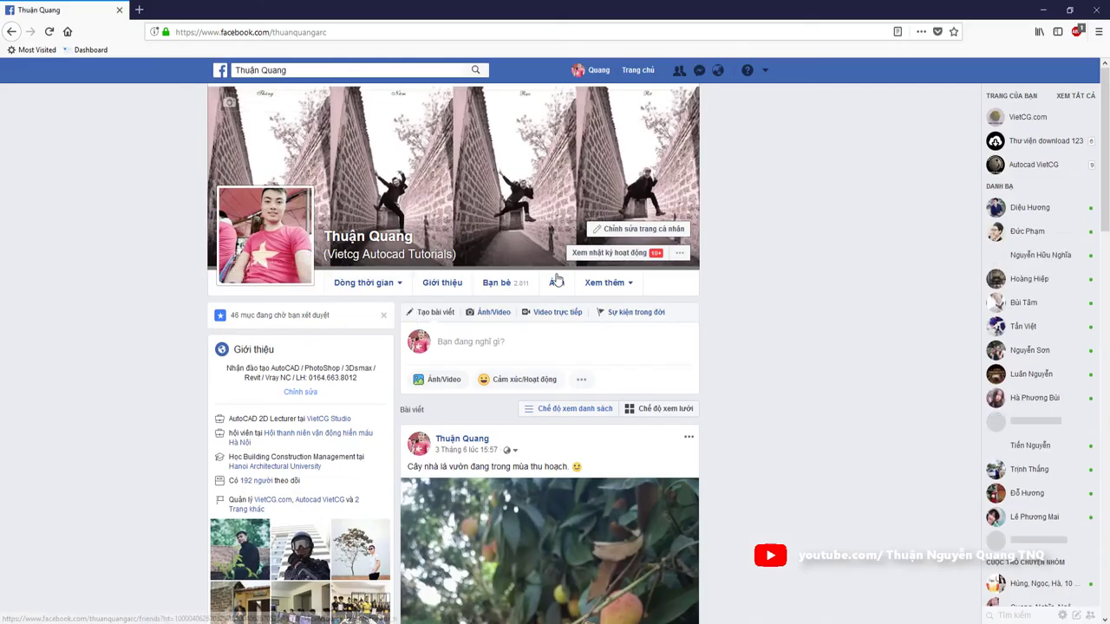
Step: Search Facebook for the tutorial author's profile handle and open the profile from the results
left_click(285, 70)
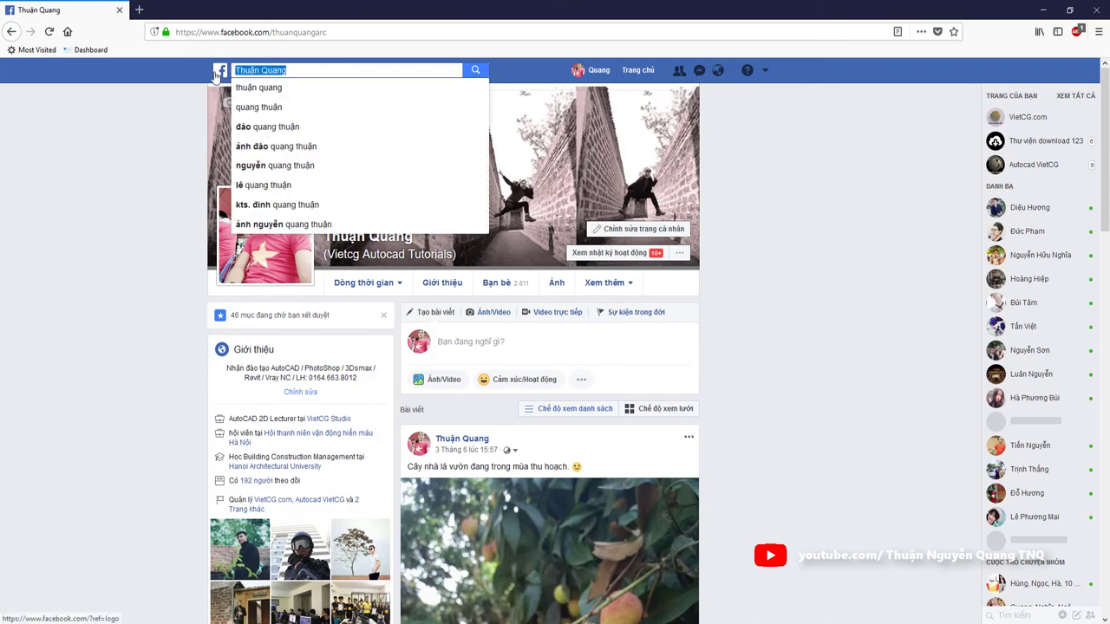
type("thuanquangarc")
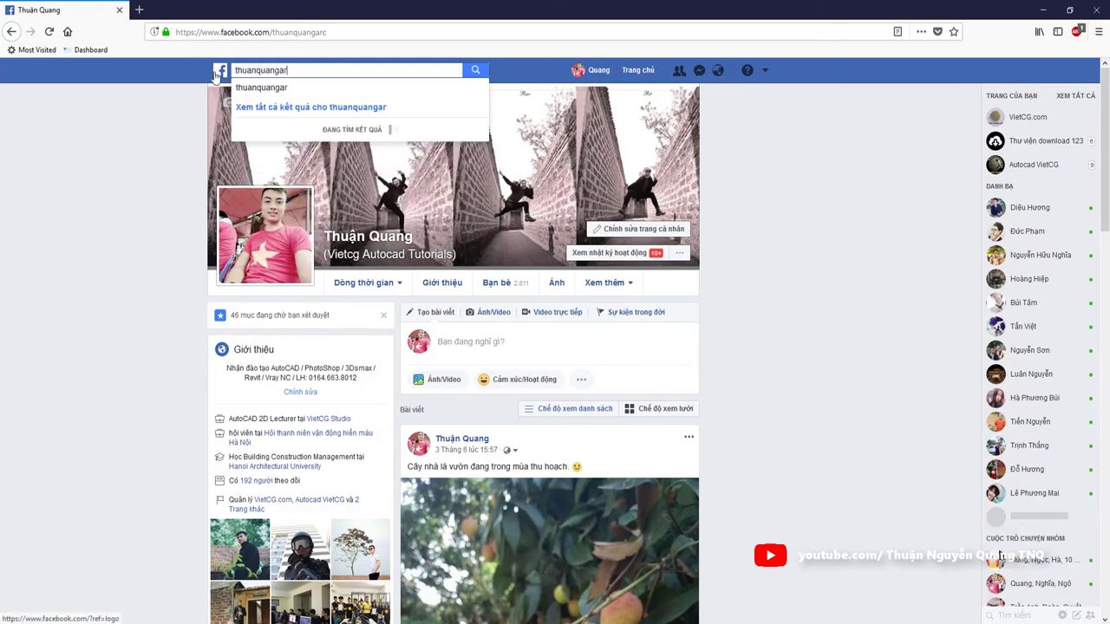
key("Return")
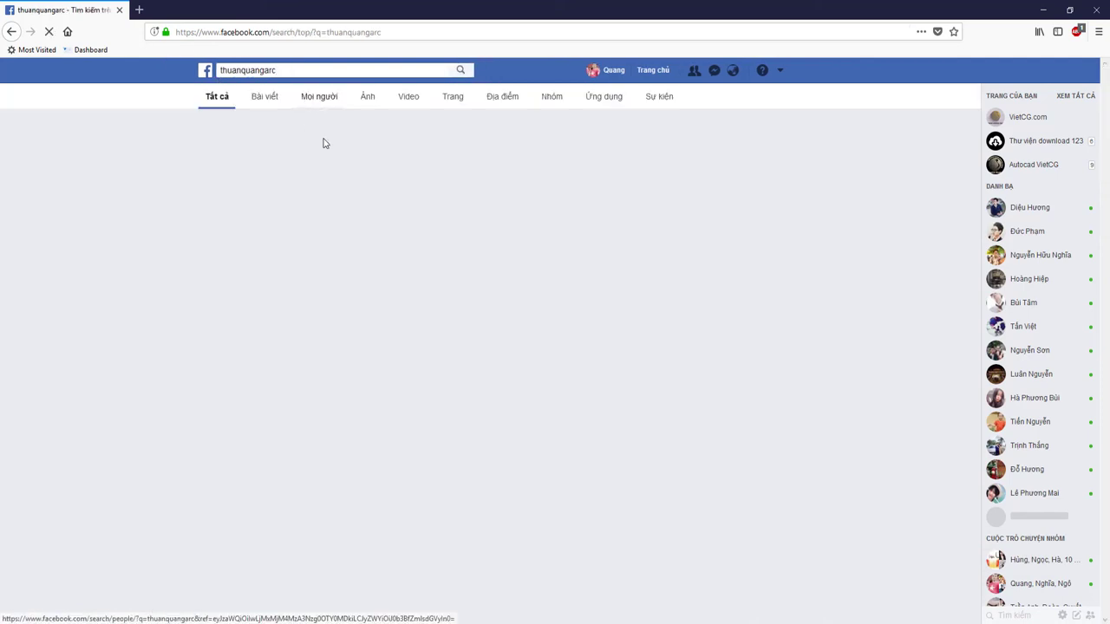
left_click(395, 156)
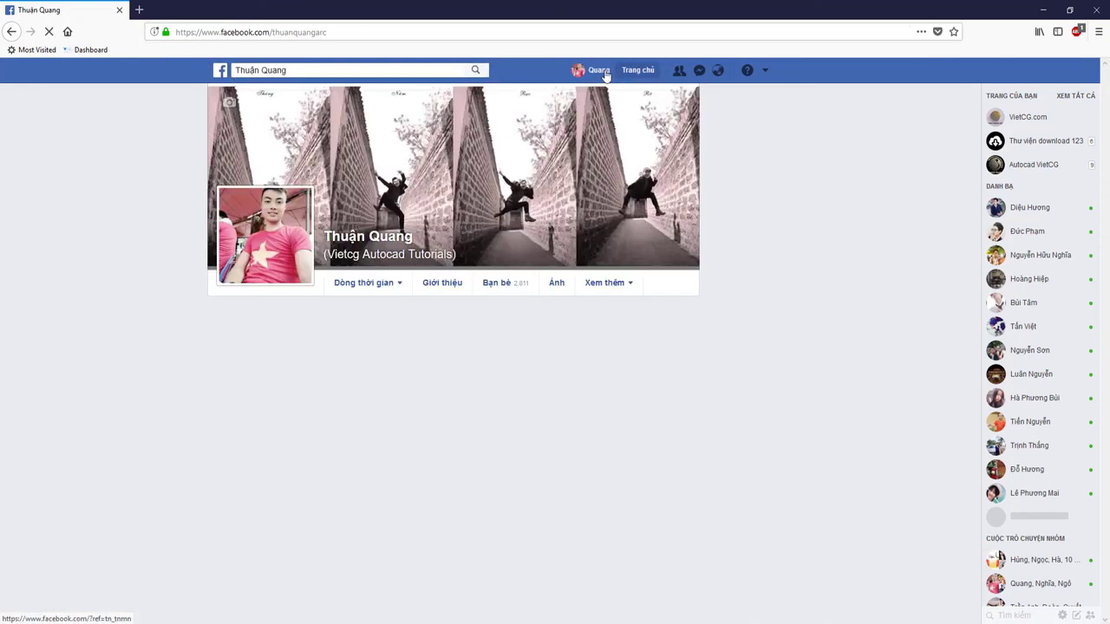